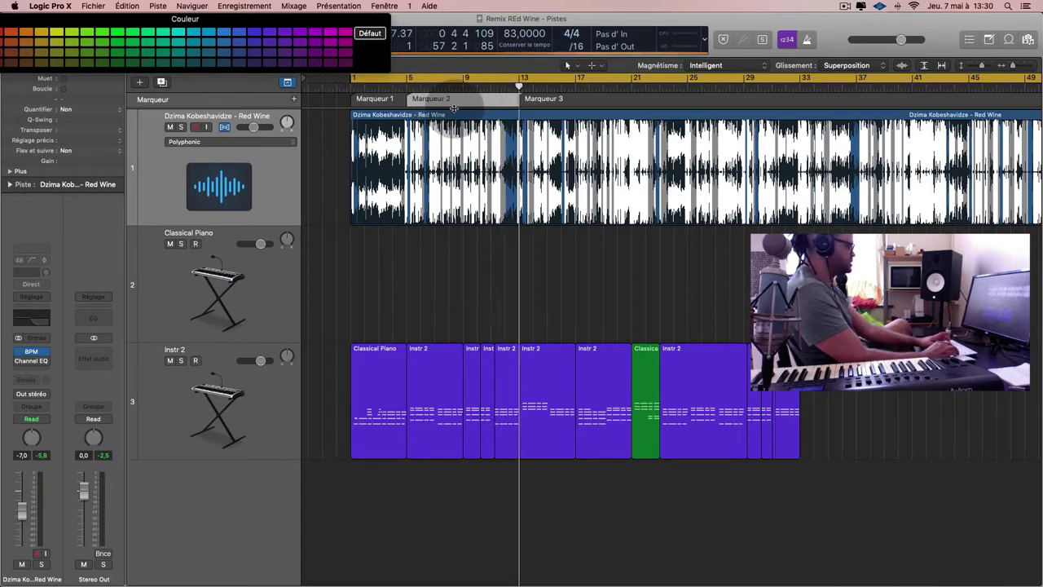
# - Cycle the Marqueur 2 section from bar 5 to bar 13 and play it
pyautogui.press('c')
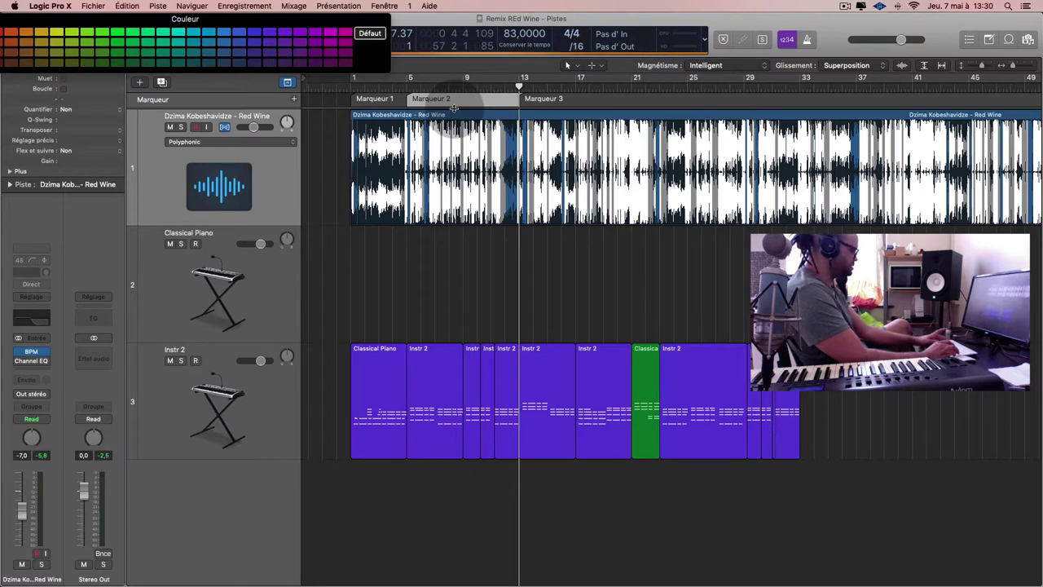
pyautogui.click(488, 302)
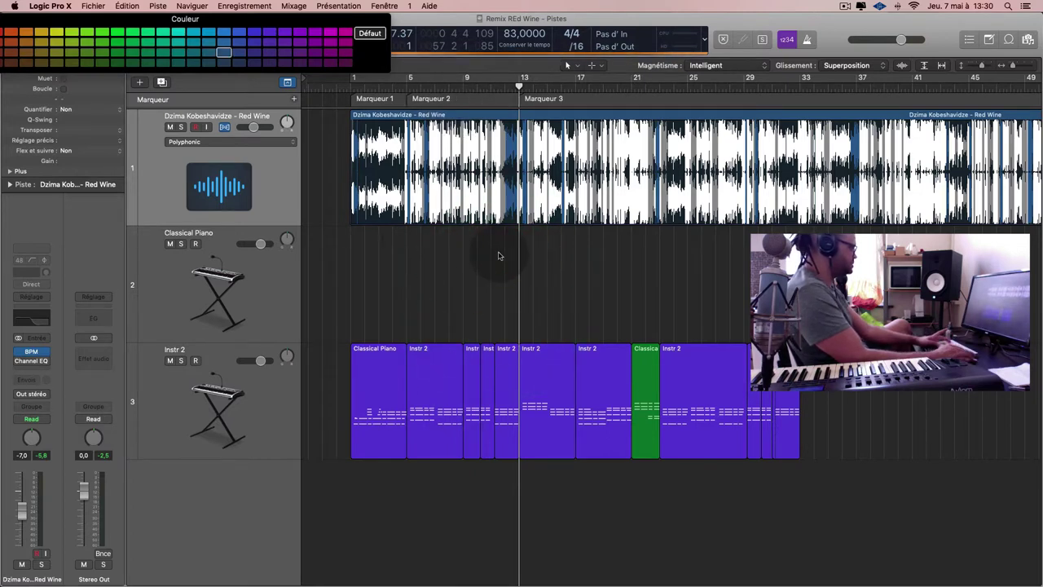
pyautogui.click(442, 98)
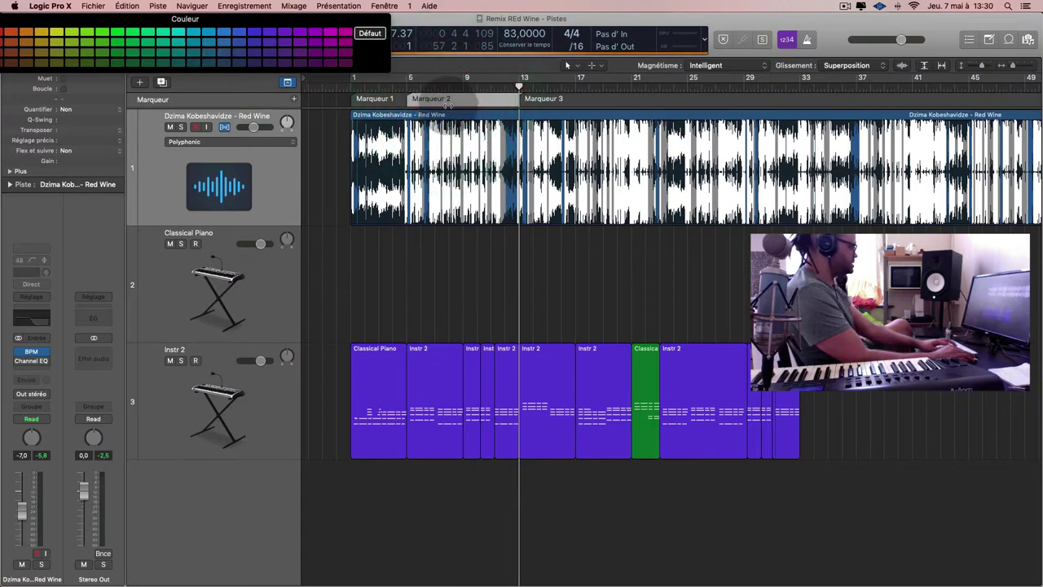
pyautogui.press('space')
# - Delete the empty Classical Piano track and move the colour palette clear of the transport controls
pyautogui.click(275, 279)
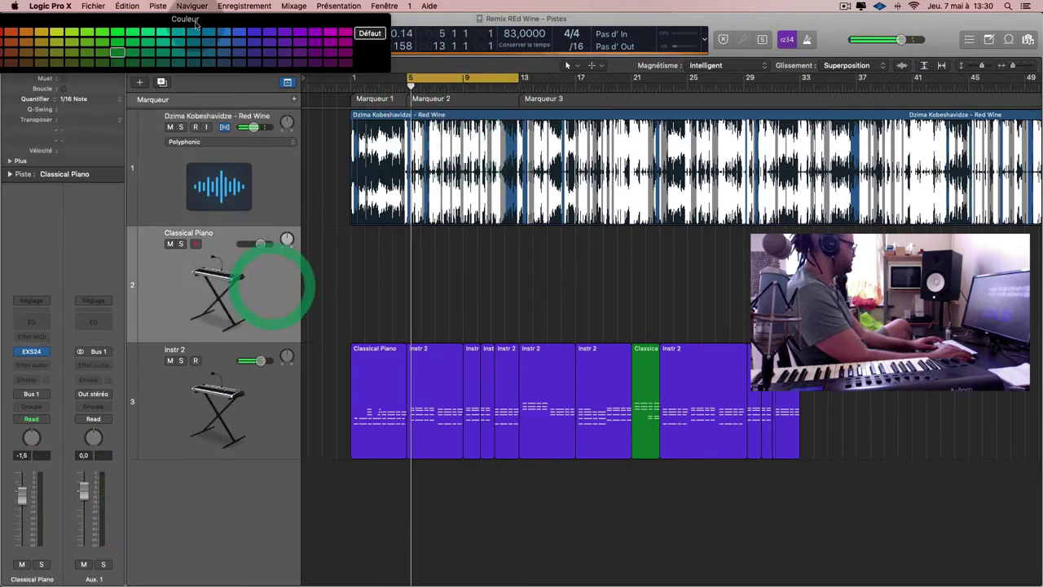
pyautogui.click(216, 274)
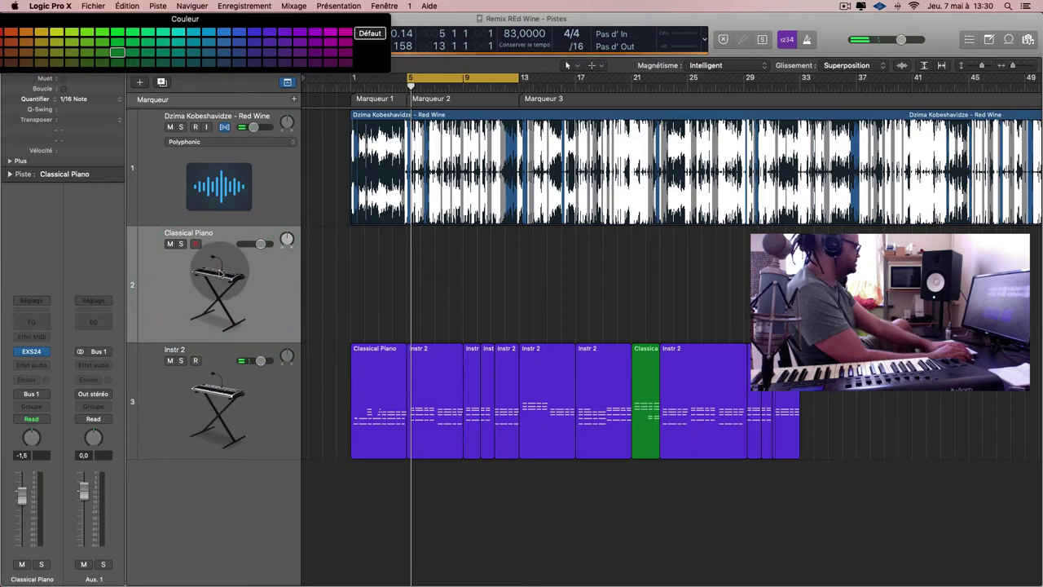
pyautogui.press('super+BackSpace')
pyautogui.moveTo(85, 22); pyautogui.dragTo(728, 22)
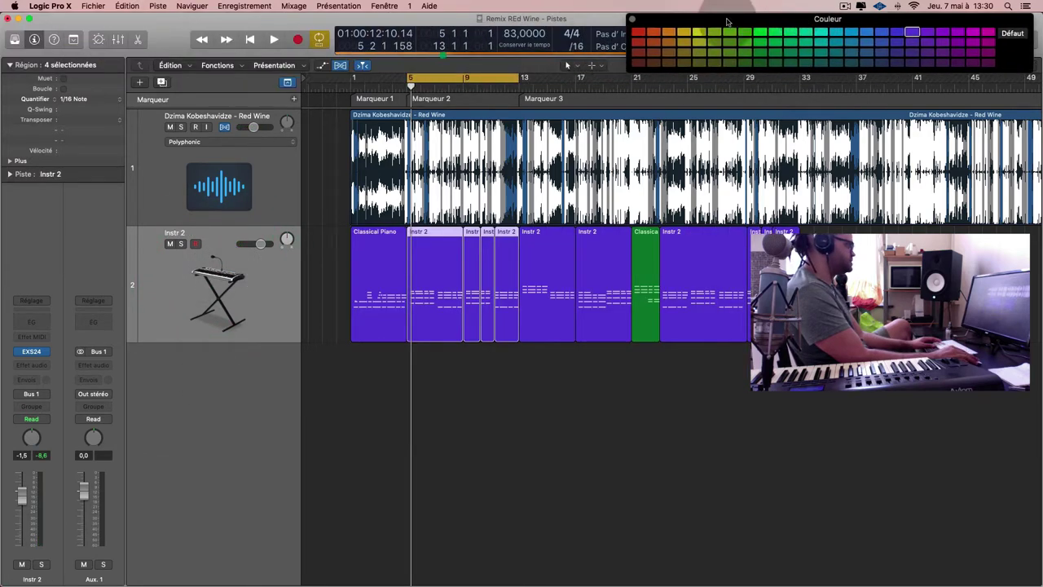
# - Create one software instrument track with an empty channel strip and its audio output set to Bus 2
pyautogui.click(139, 82)
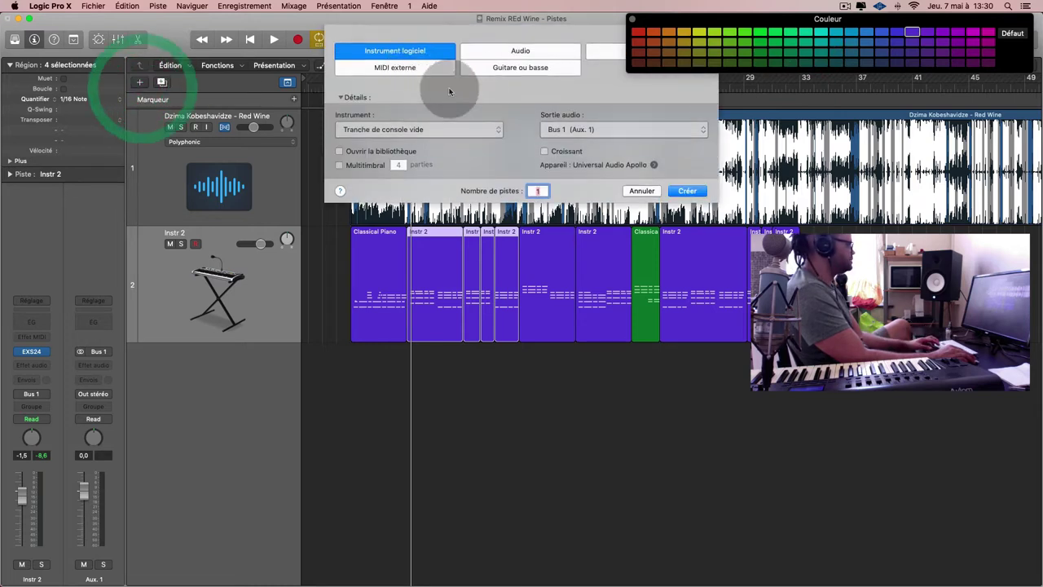
pyautogui.click(599, 133)
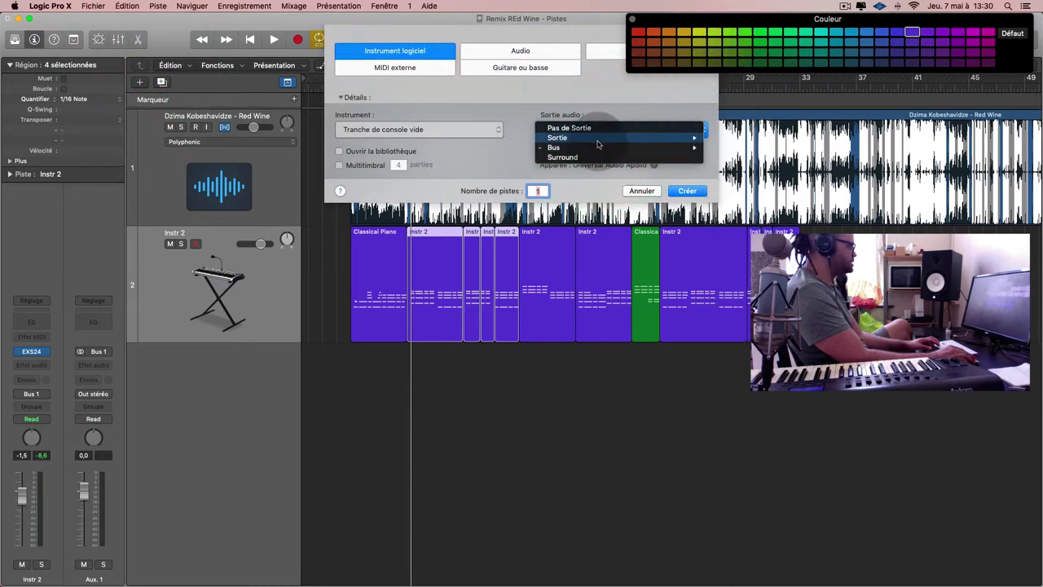
pyautogui.click(737, 24)
pyautogui.click(687, 191)
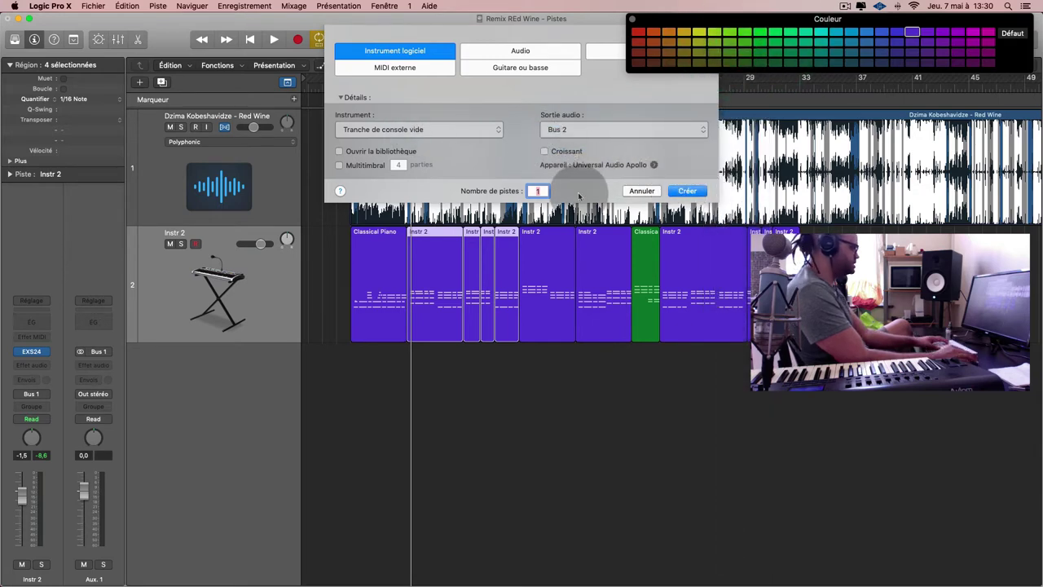
pyautogui.click(674, 190)
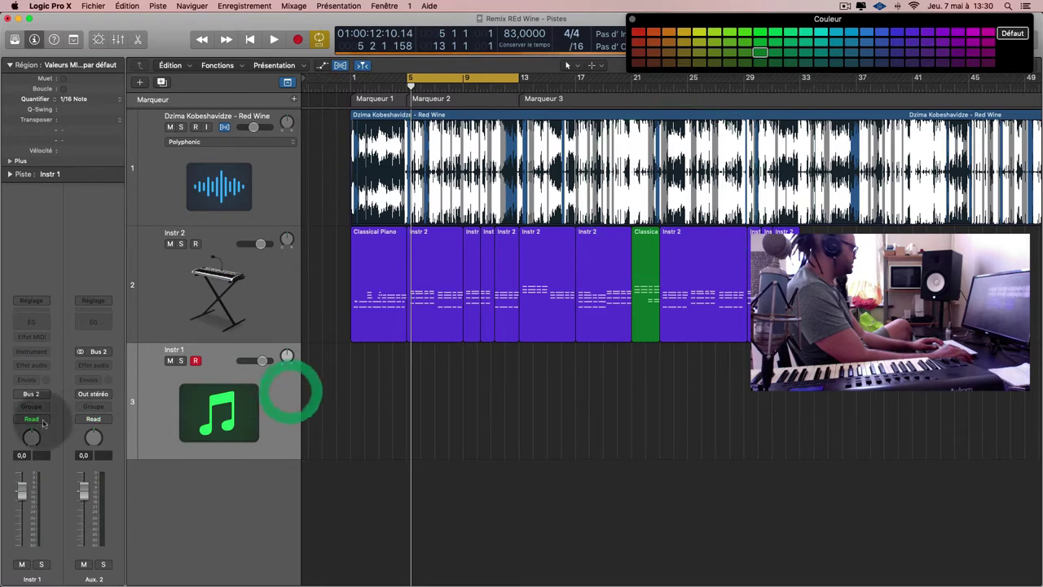
# - Load the stereo Ultrabeat drum synth on the new instrument track and move its window off the channel strips
pyautogui.click(31, 351)
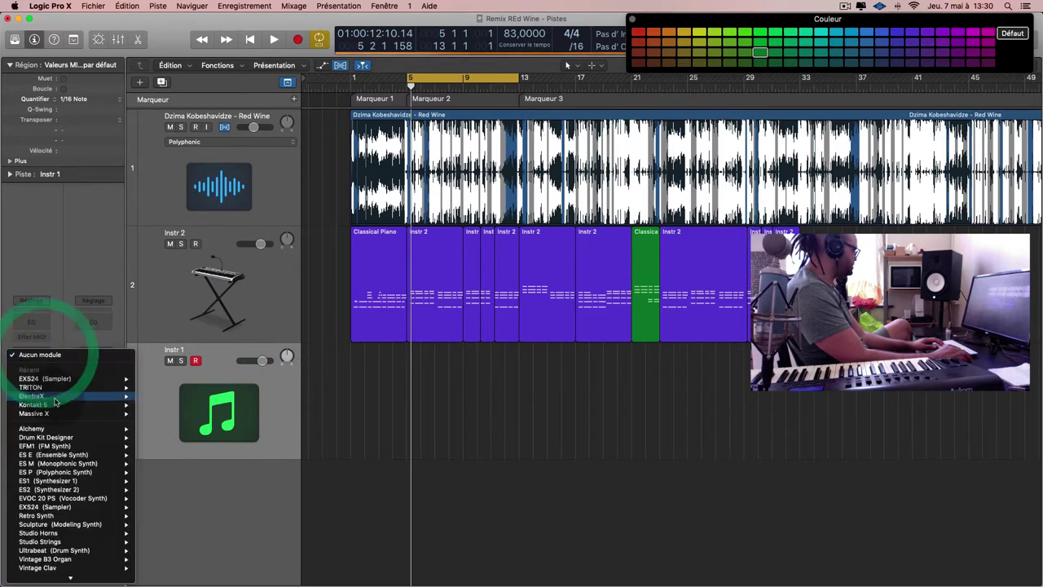
pyautogui.moveTo(62, 431)
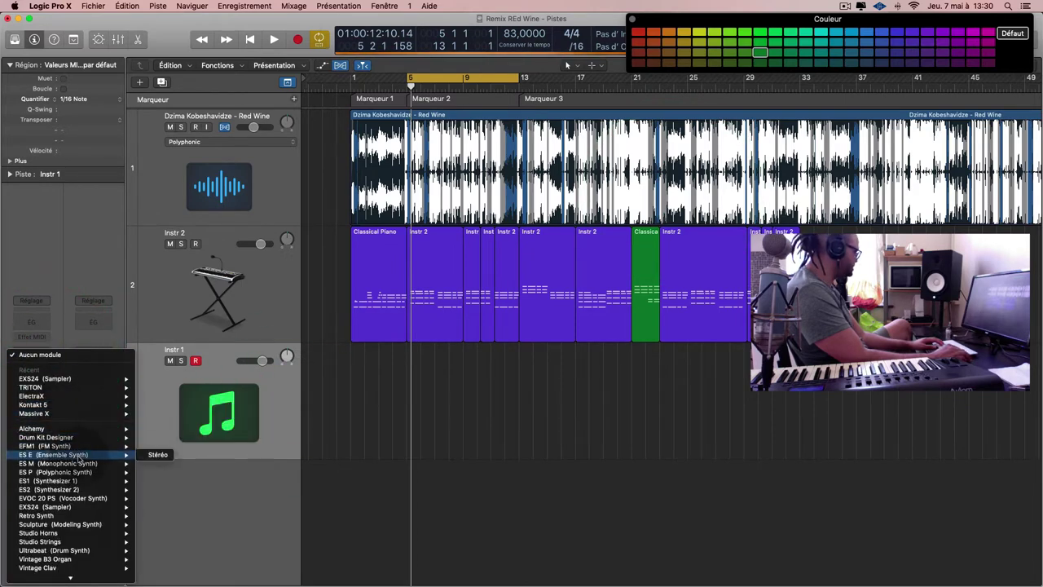
pyautogui.moveTo(88, 510)
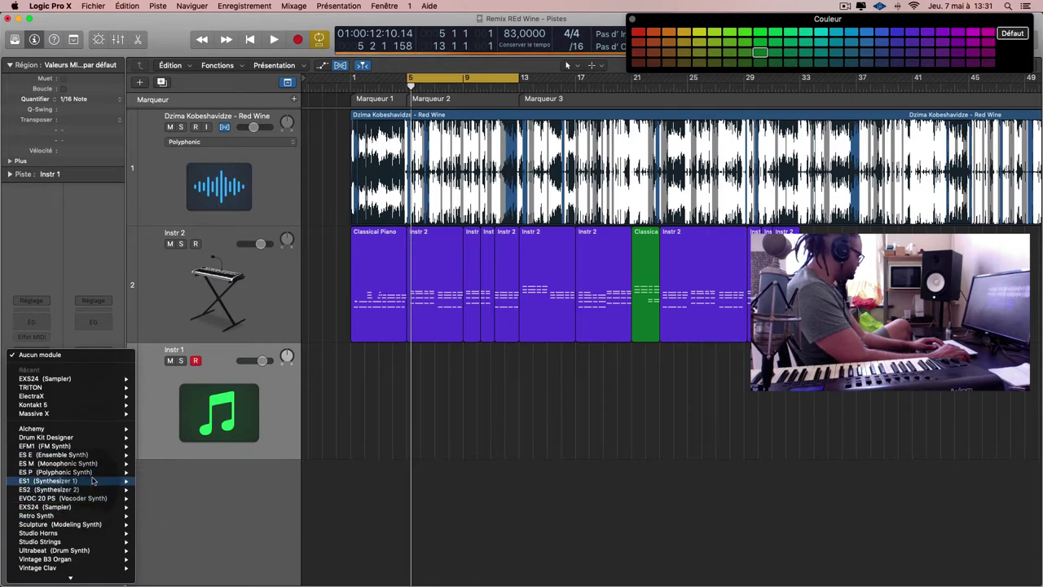
pyautogui.moveTo(97, 442)
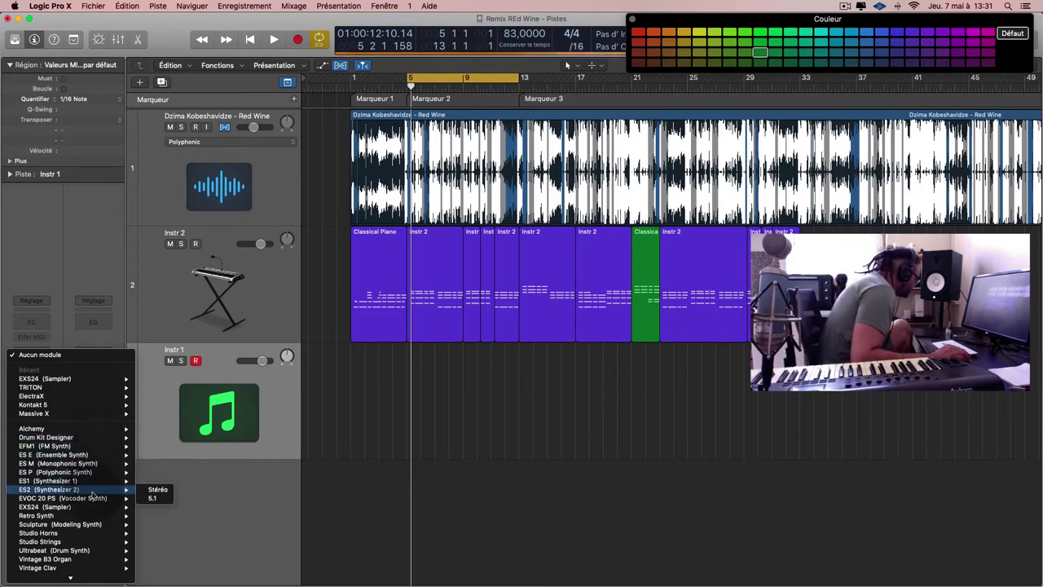
pyautogui.scroll(-3, 94, 489)
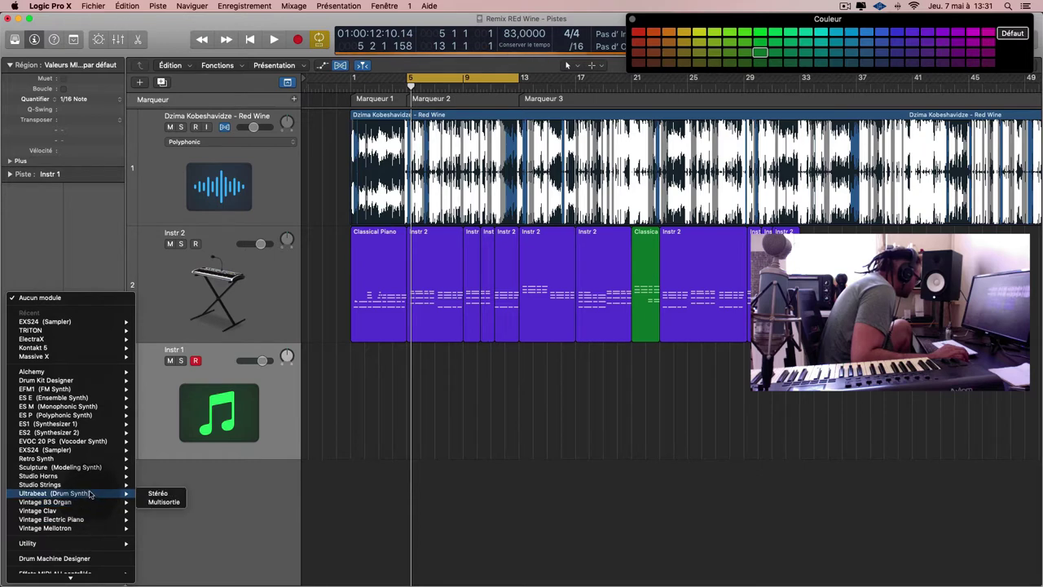
pyautogui.click(157, 493)
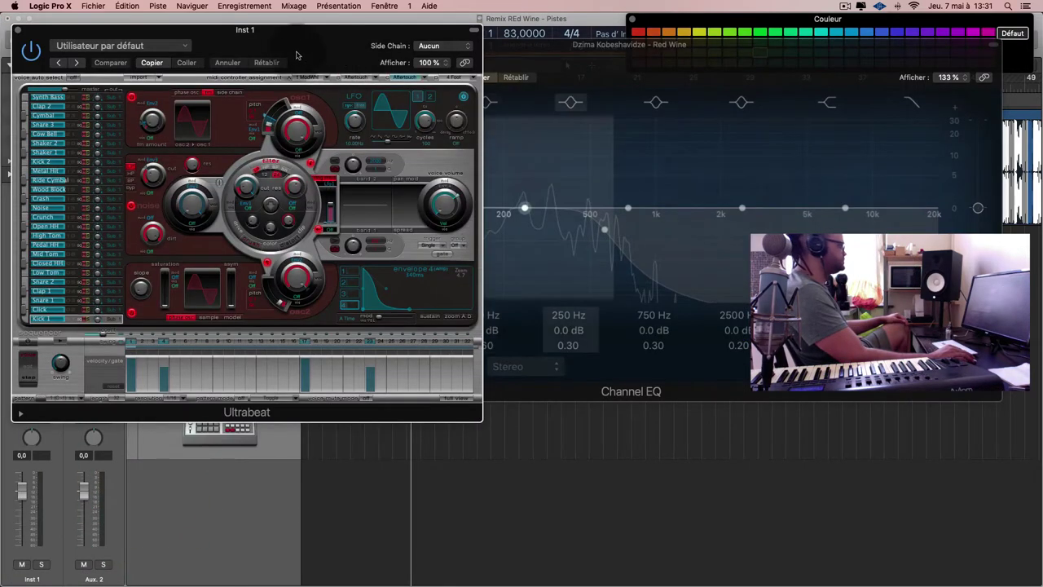
pyautogui.moveTo(291, 44); pyautogui.dragTo(514, 54)
# - Load the Adept Machine drum kit in Ultrabeat and move its window clear of the track headers
pyautogui.click(407, 54)
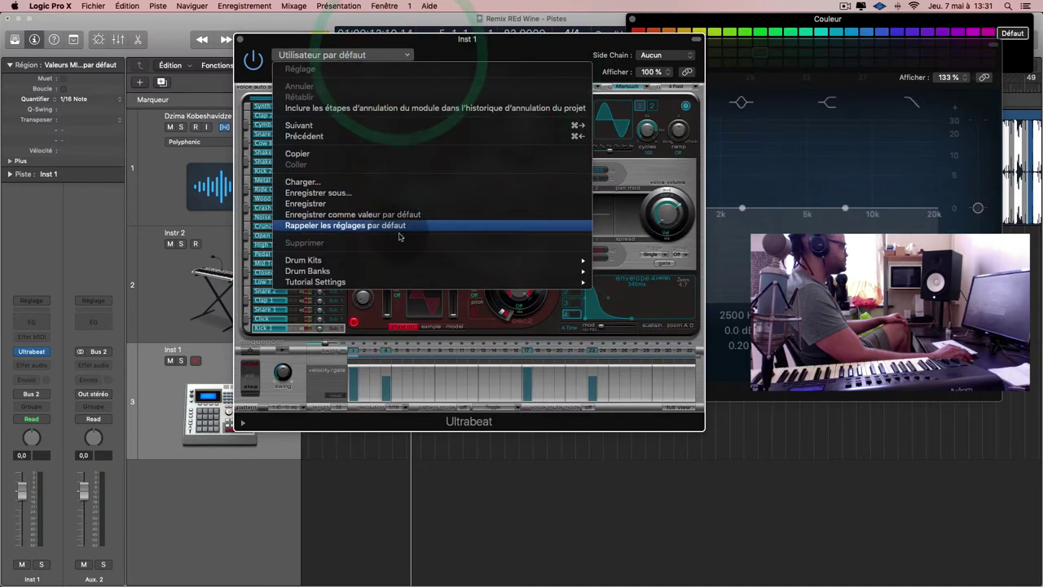
pyautogui.moveTo(436, 261)
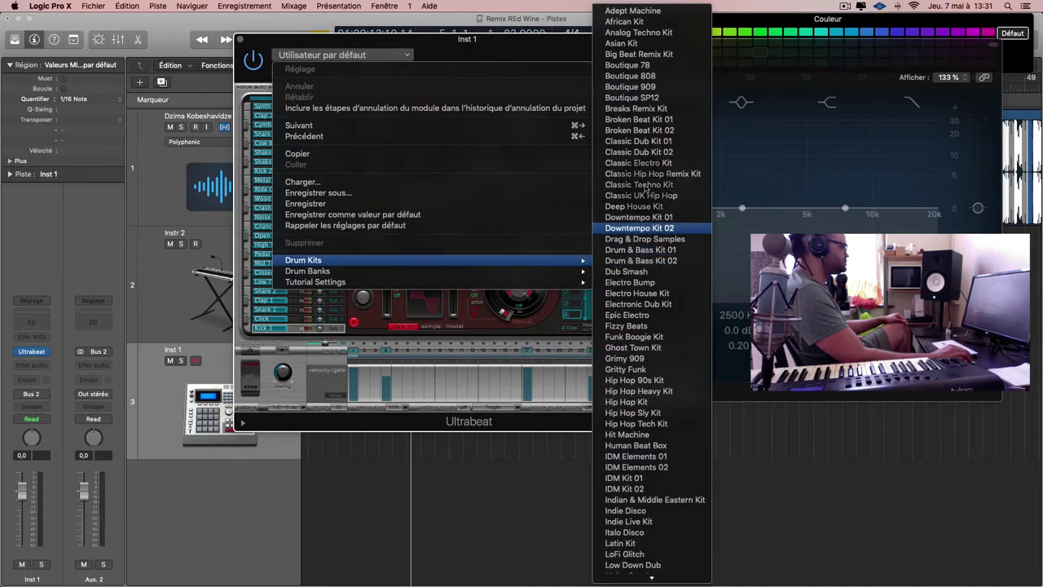
pyautogui.click(649, 11)
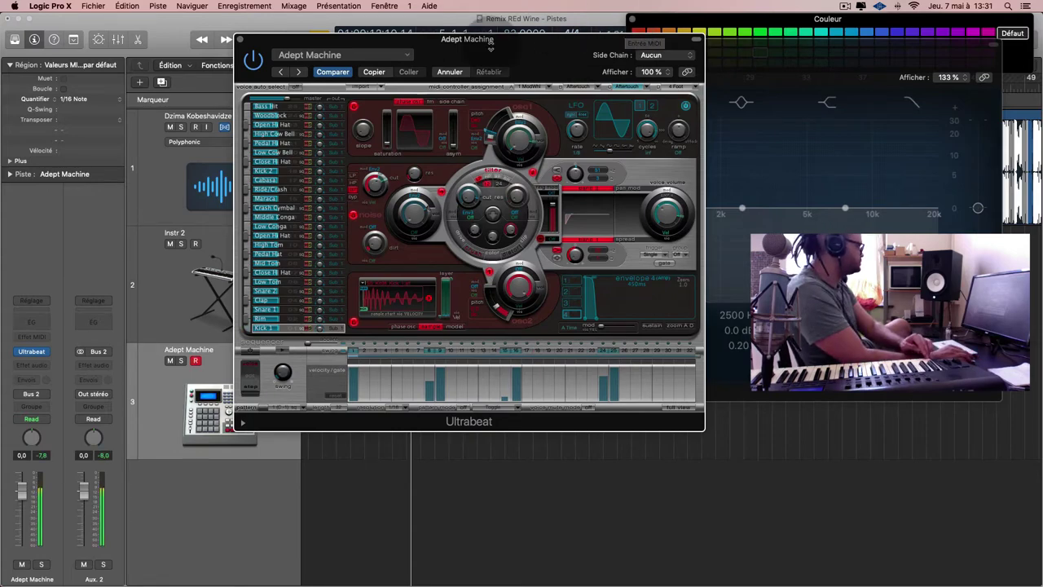
pyautogui.moveTo(462, 39); pyautogui.dragTo(735, 213)
# - Start playback from bar 5 and mute the Instr 2 track
pyautogui.click(268, 48)
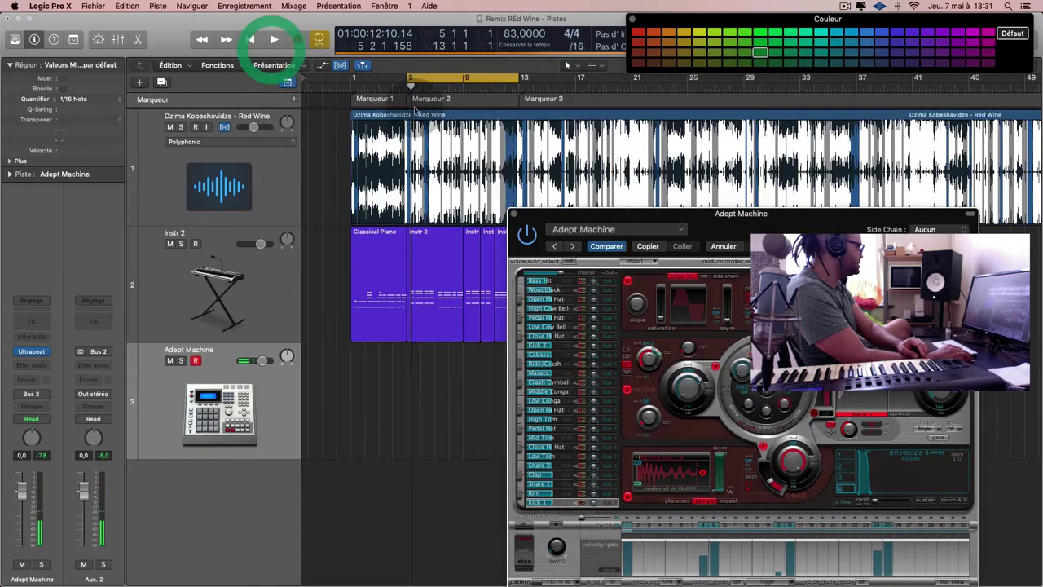
pyautogui.click(410, 421)
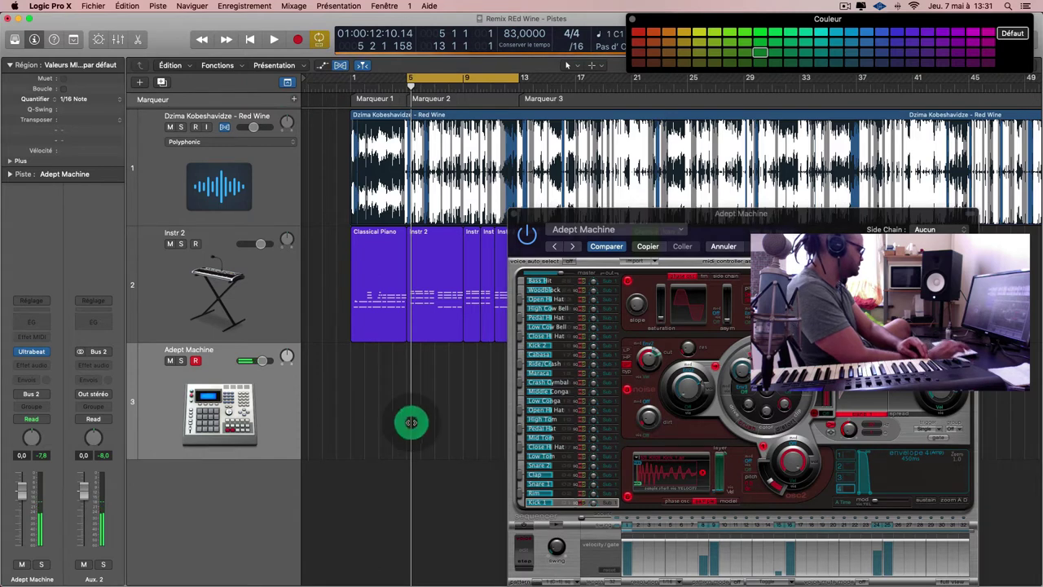
pyautogui.press('space')
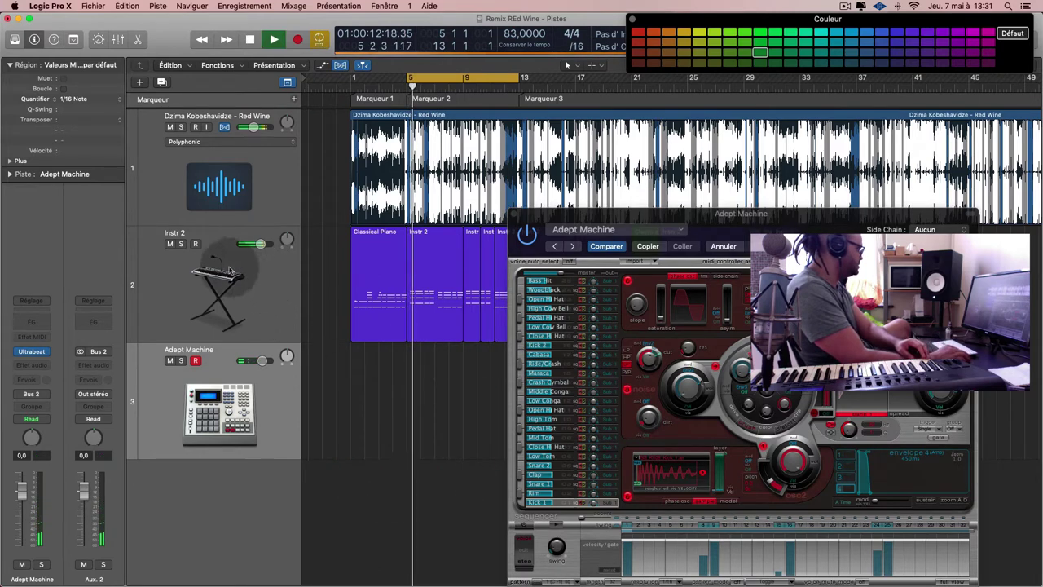
pyautogui.click(169, 243)
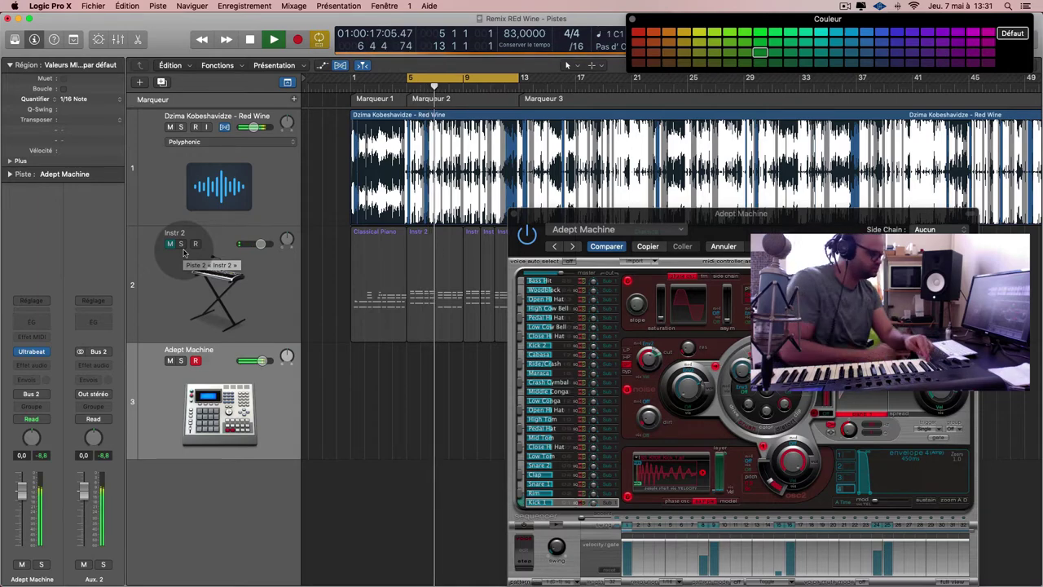
# - Stop playback, enable the Channel EQ on the Red Wine audio track and turn off its high-cut band
pyautogui.click(261, 161)
pyautogui.press('space')
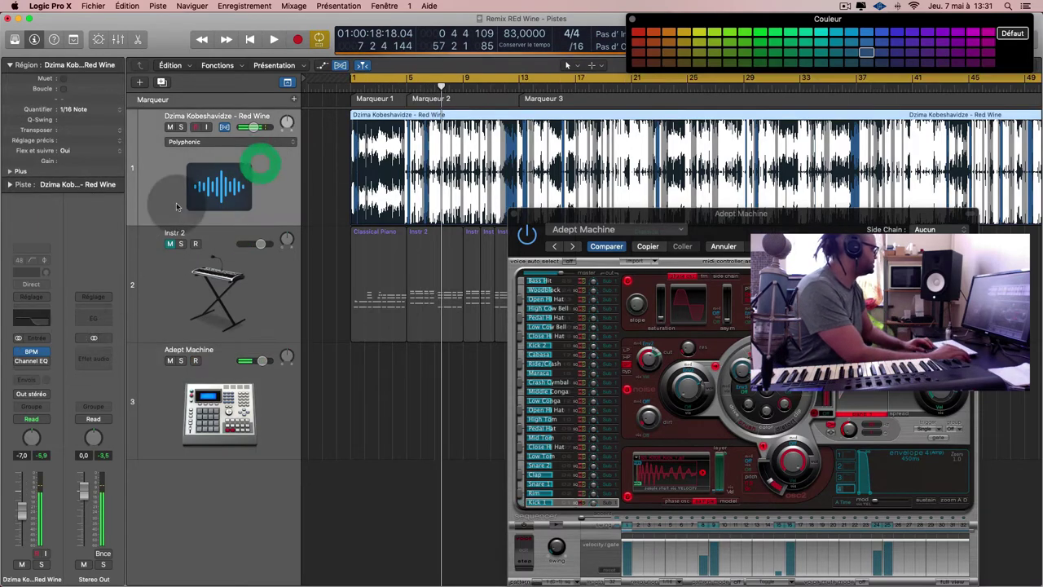
pyautogui.click(35, 361)
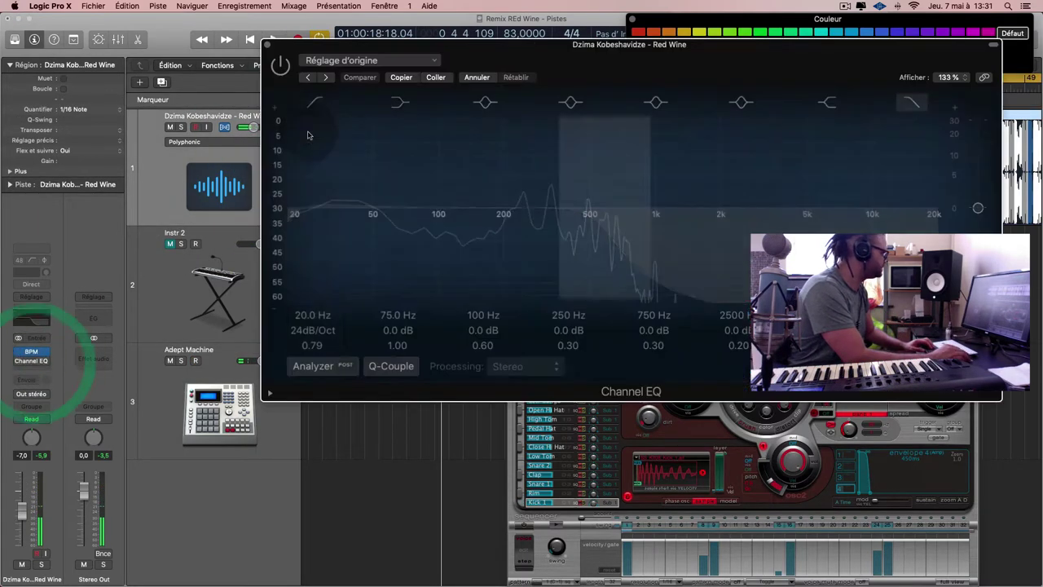
pyautogui.click(315, 103)
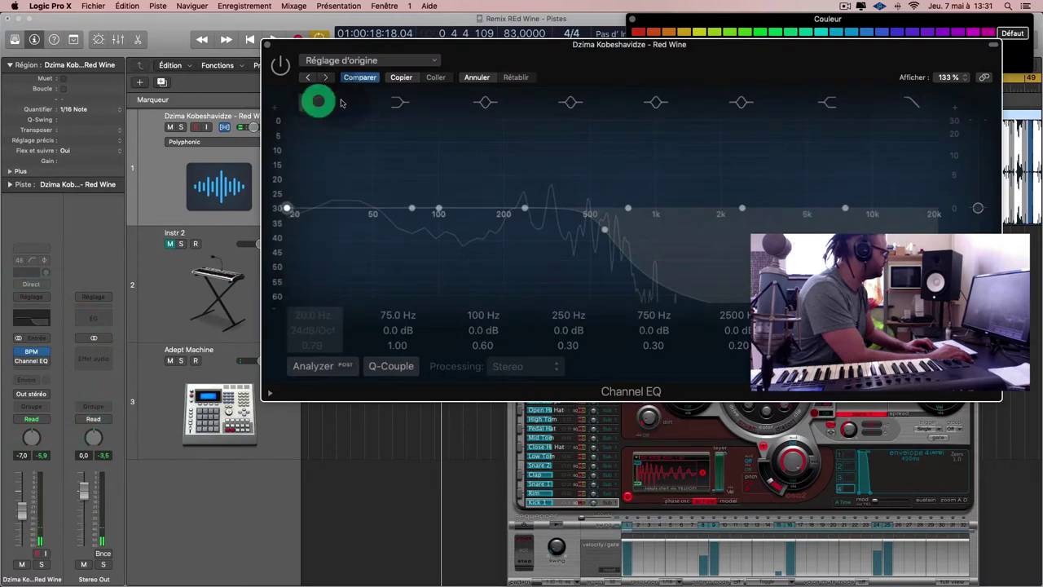
pyautogui.click(279, 64)
pyautogui.click(914, 102)
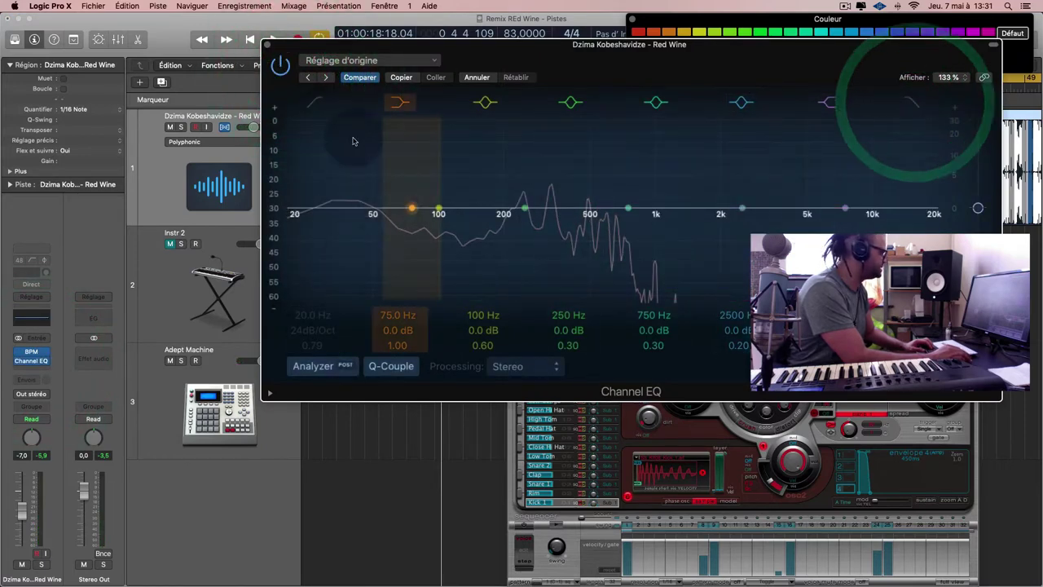
# - Turn on the Channel EQ's low-cut band, set it to about 170 Hz during playback and close the EQ
pyautogui.click(314, 103)
pyautogui.moveTo(287, 222); pyautogui.dragTo(487, 222)
pyautogui.press('space')
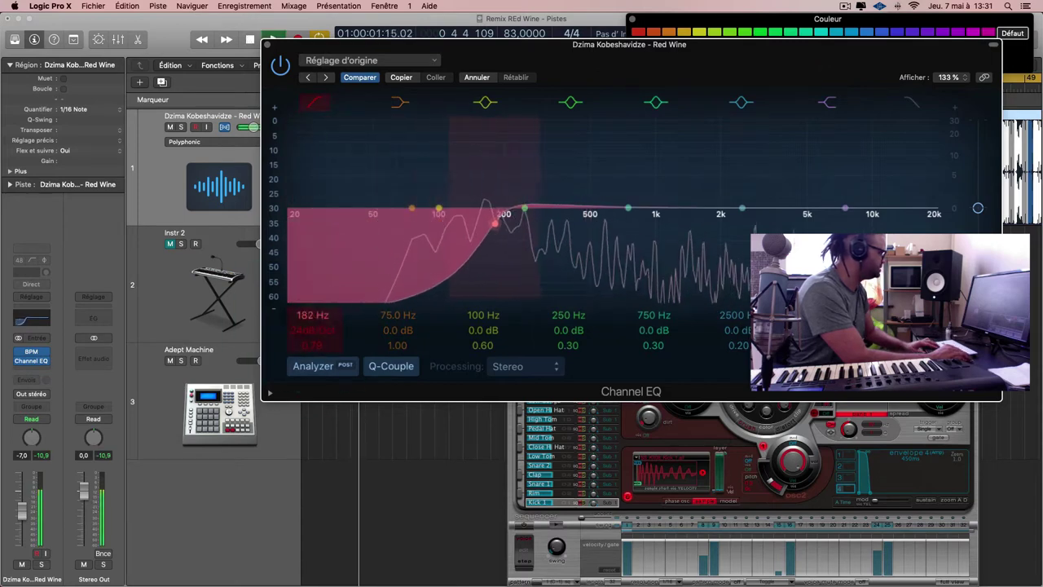
pyautogui.click(320, 229)
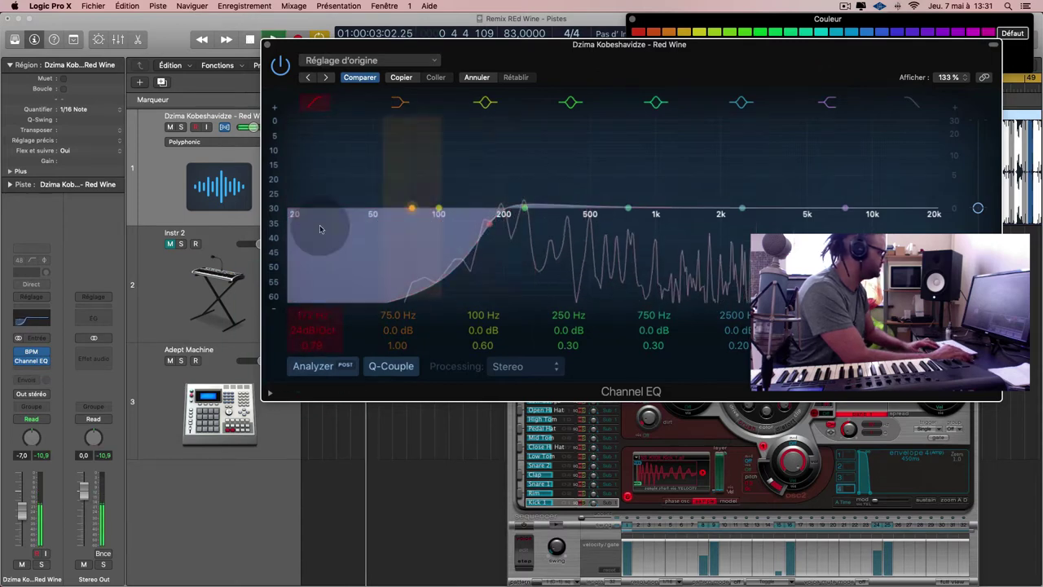
pyautogui.click(270, 44)
# - Select the Adept Machine track, hide the Ultrabeat window and try out its drum sounds over the song before stopping playback
pyautogui.click(263, 427)
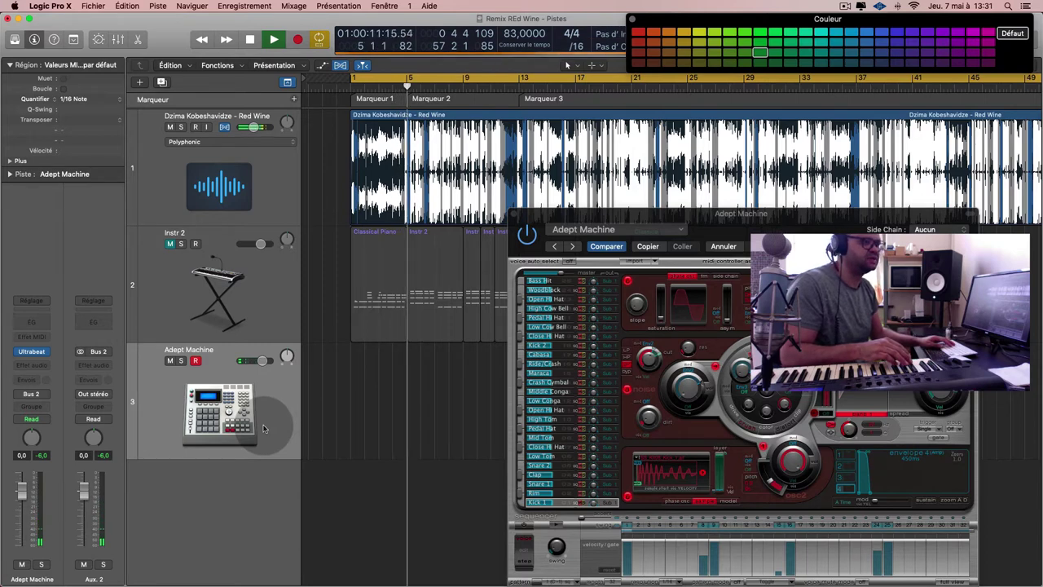
pyautogui.click(263, 428)
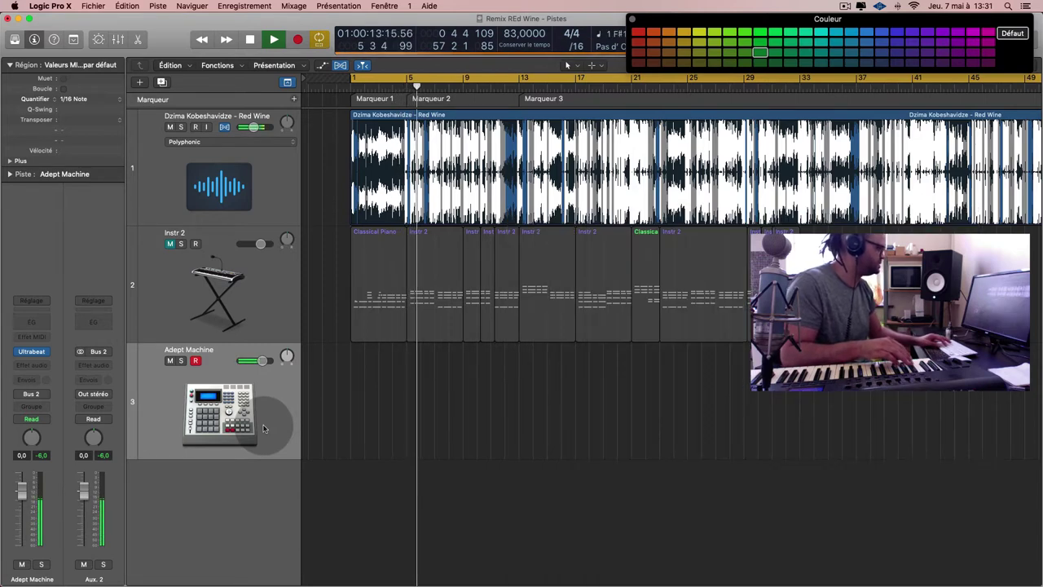
pyautogui.press('space')
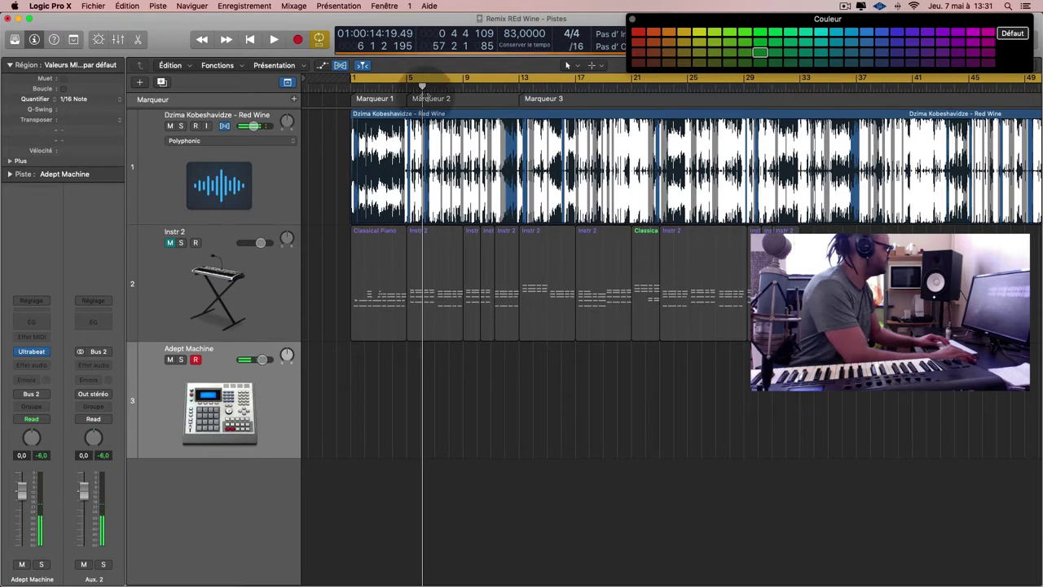
# - Set the cycle range to bars 5 to 9 and record a four-bar drum part on the Adept Machine track
pyautogui.moveTo(411, 79); pyautogui.dragTo(466, 79)
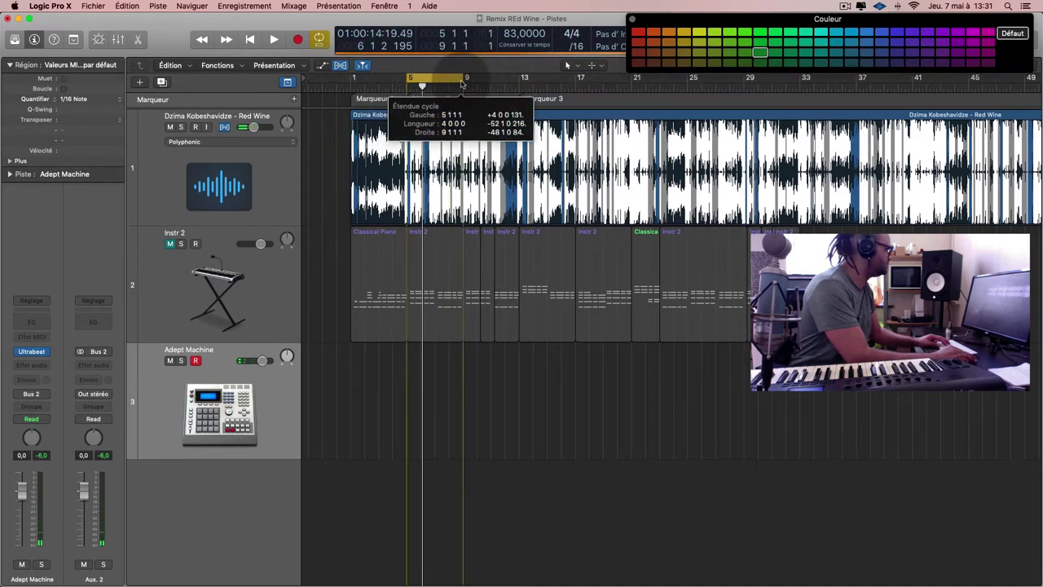
pyautogui.press('r')
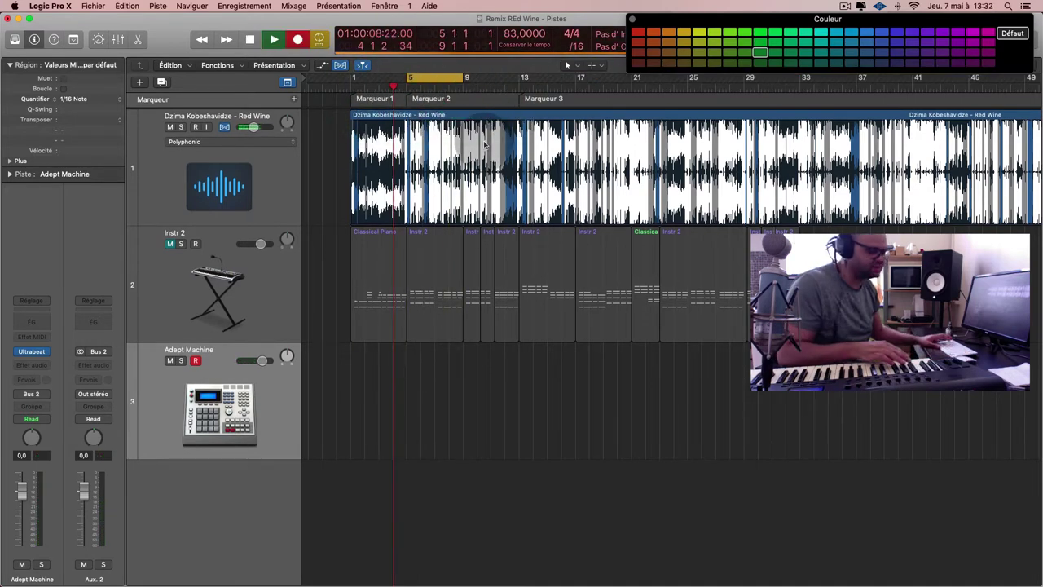
pyautogui.press('z')
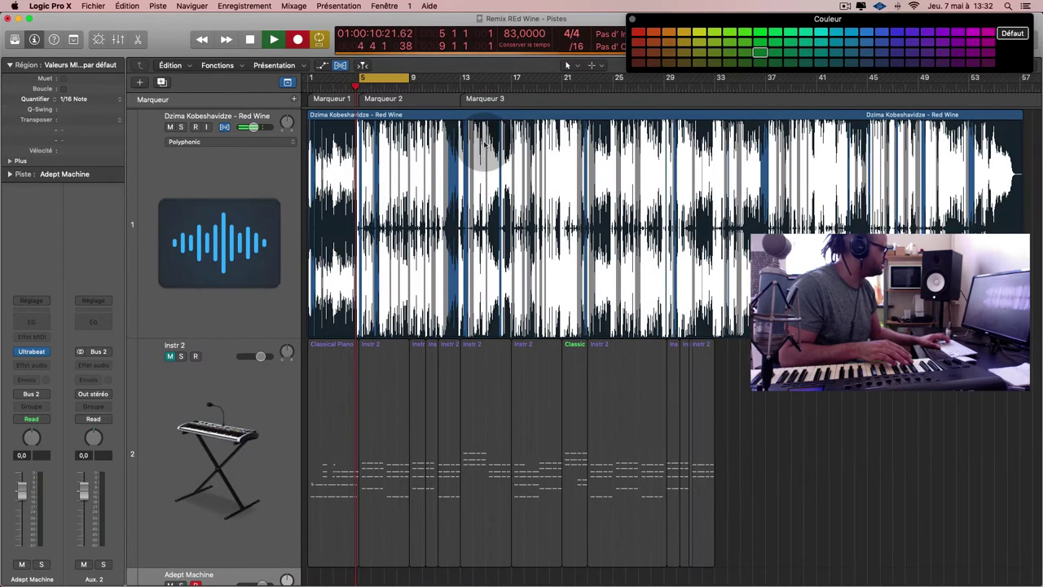
pyautogui.press('z')
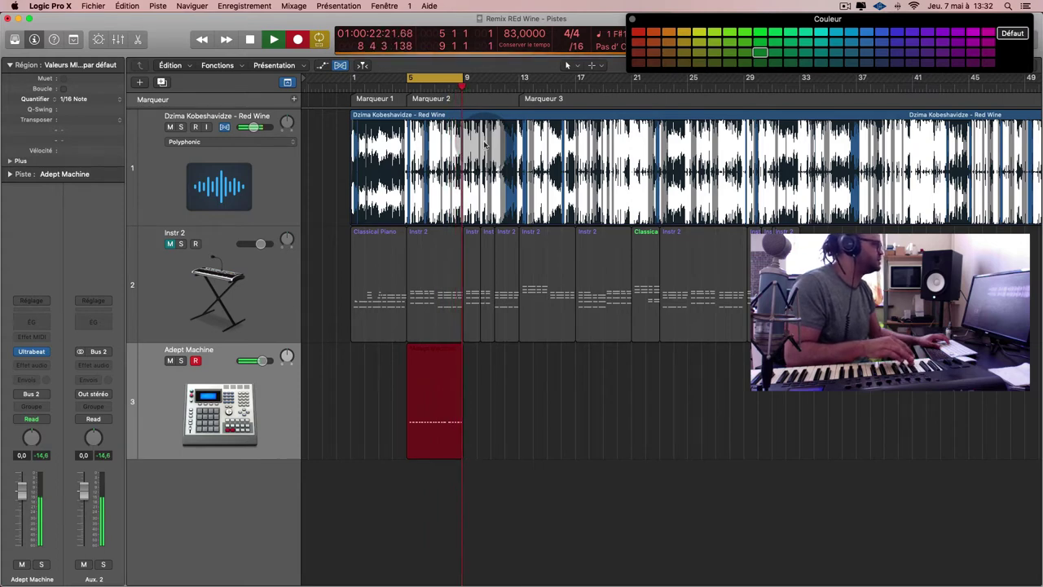
pyautogui.click(430, 409)
pyautogui.click(430, 409)
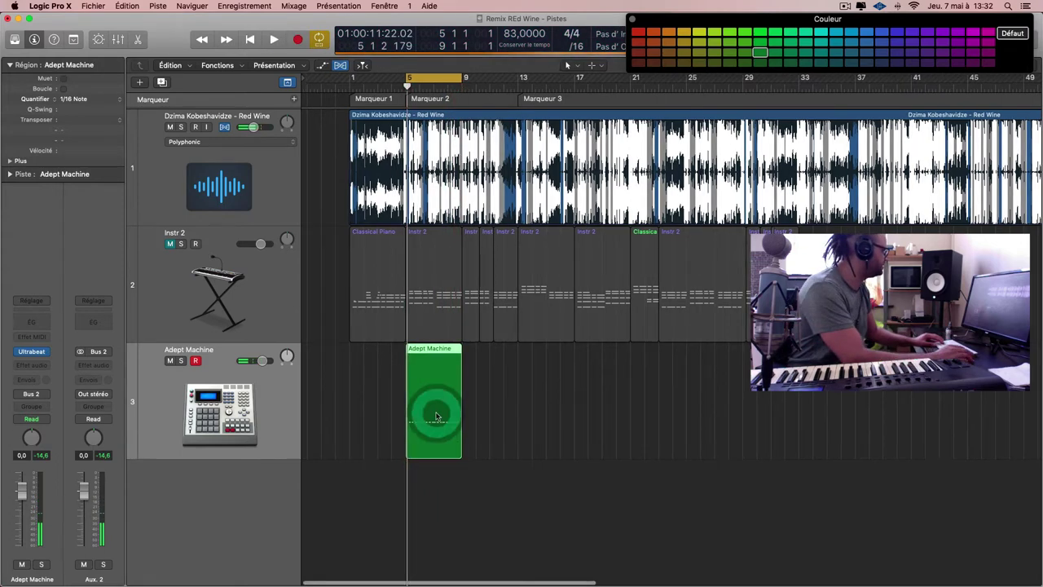
# - Duplicate the Adept Machine track with its Ultrabeat setup, rehearse over the loop and record a second drum part across bars 5 to 9
pyautogui.hscroll(1, 396, 420)
pyautogui.click(381, 418)
pyautogui.press('super+d')
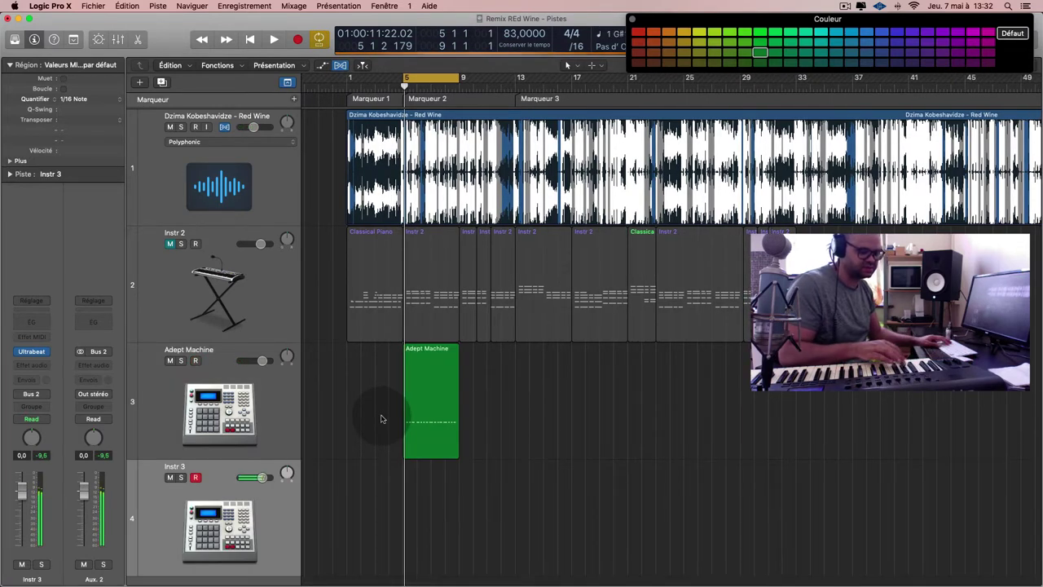
pyautogui.press('space')
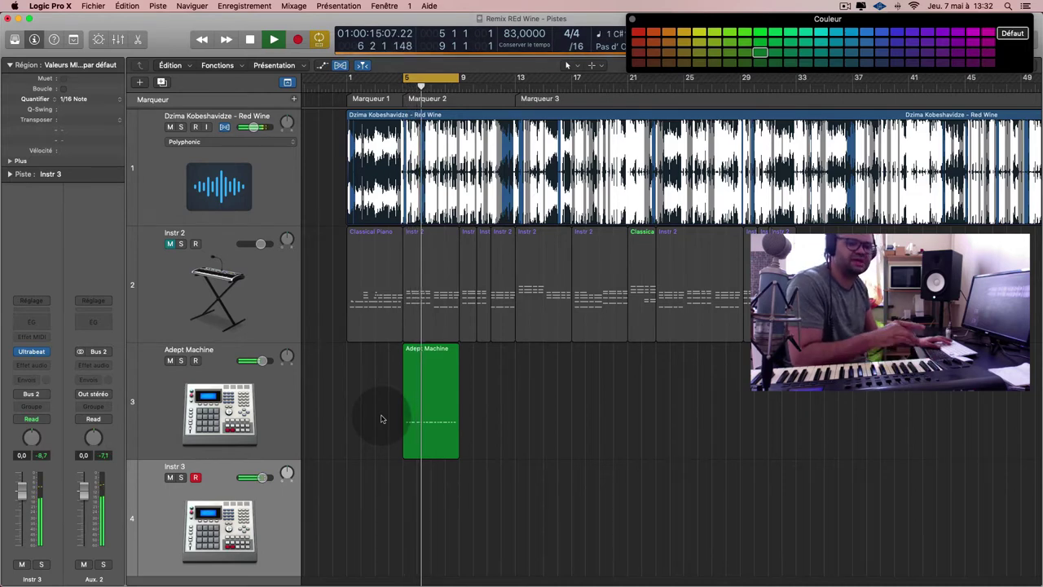
pyautogui.press('r')
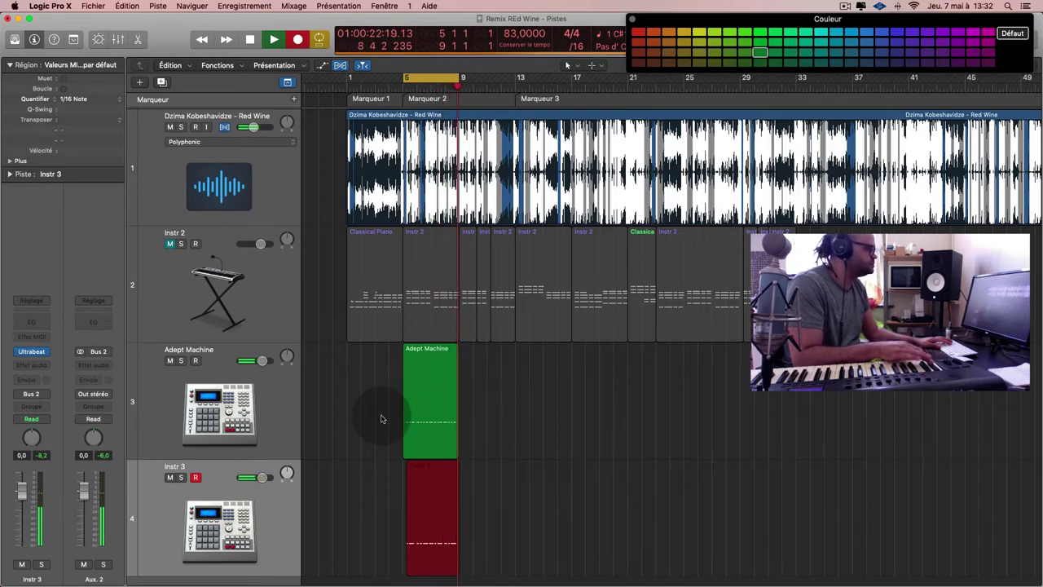
pyautogui.press('space')
pyautogui.click(432, 524)
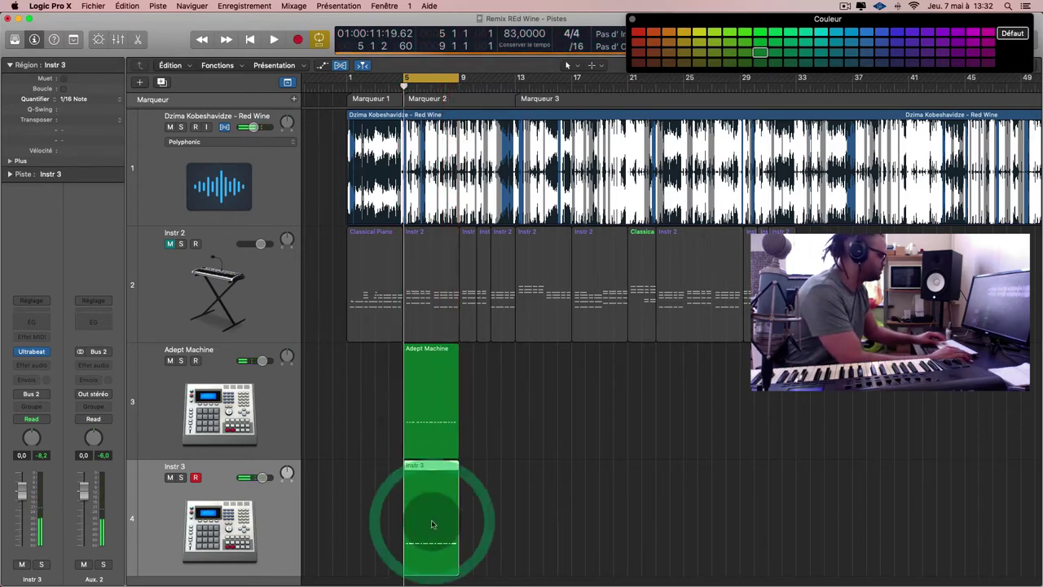
# - Duplicate the Instr 3 track and fine-tune the volumes of Instr 3 and the Red Wine audio track during playback
pyautogui.press('super+d')
pyautogui.press('space')
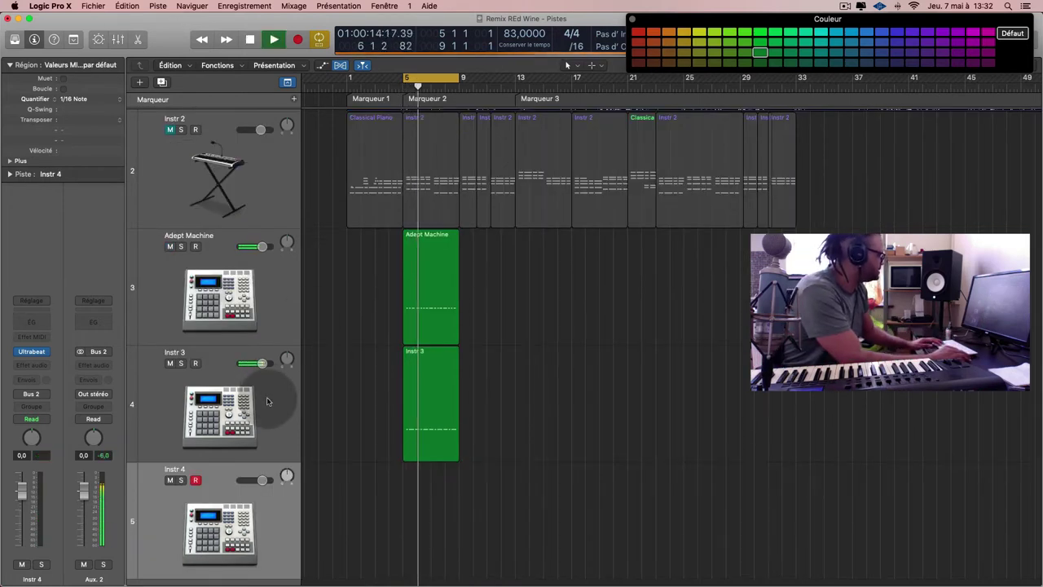
pyautogui.click(263, 364)
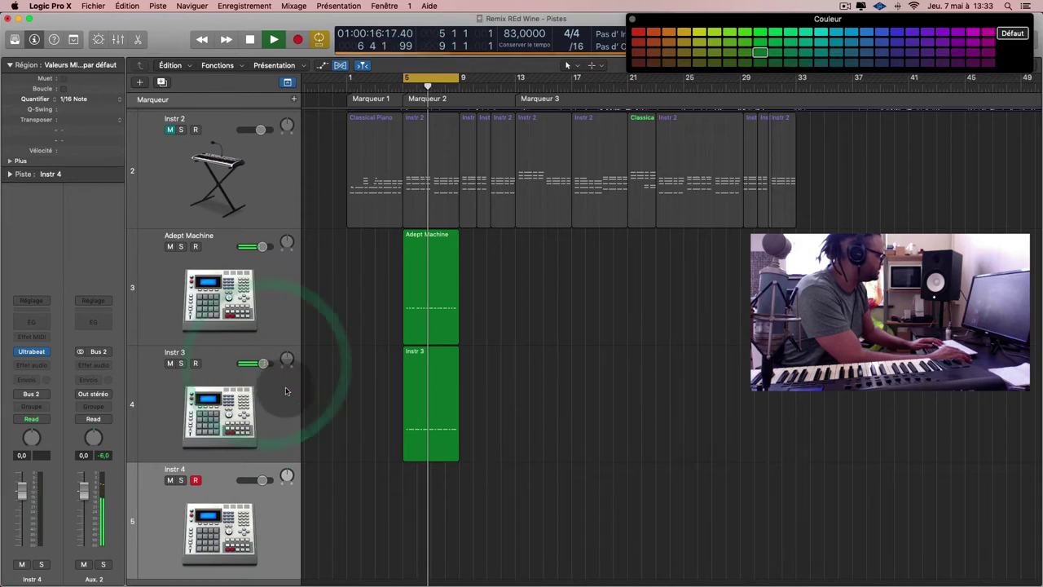
pyautogui.scroll(5, 277, 347)
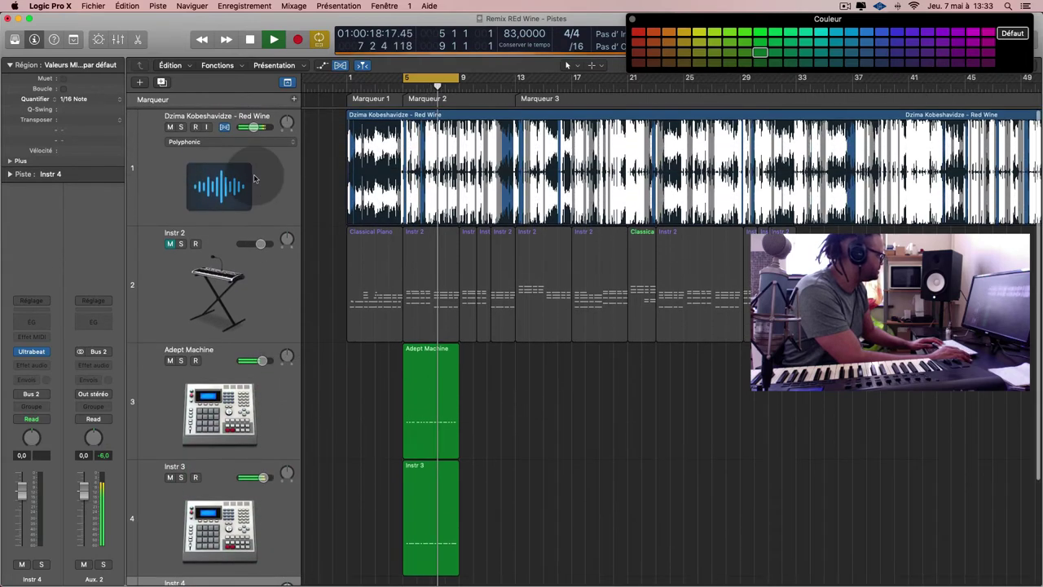
pyautogui.click(252, 129)
pyautogui.moveTo(252, 128); pyautogui.dragTo(254, 129)
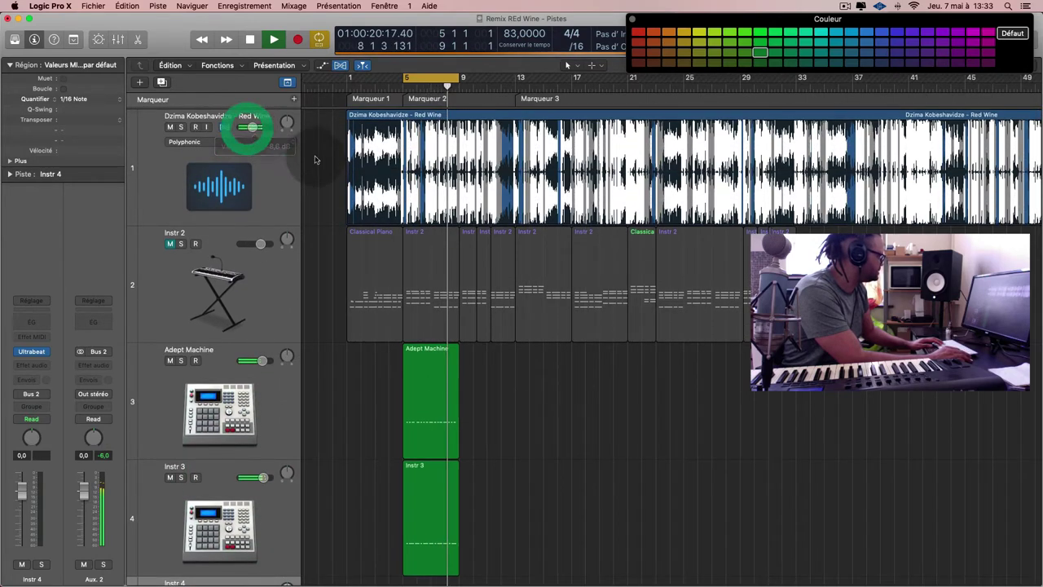
pyautogui.scroll(-4, 256, 128)
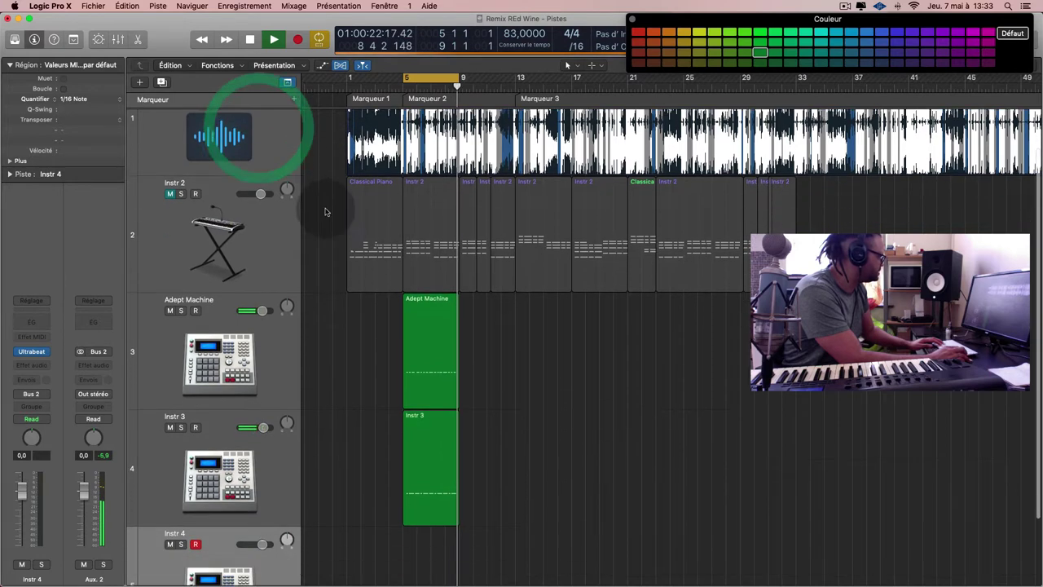
# - Try out the Instr 4 track's drum sounds over the loop, stop playback and close both Ultrabeat windows
pyautogui.click(256, 502)
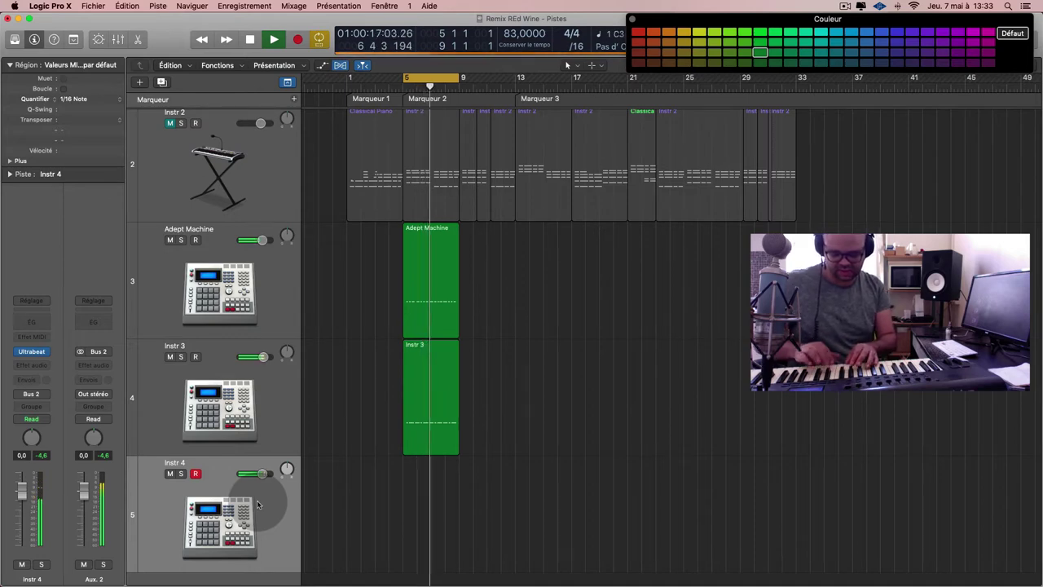
pyautogui.press('space')
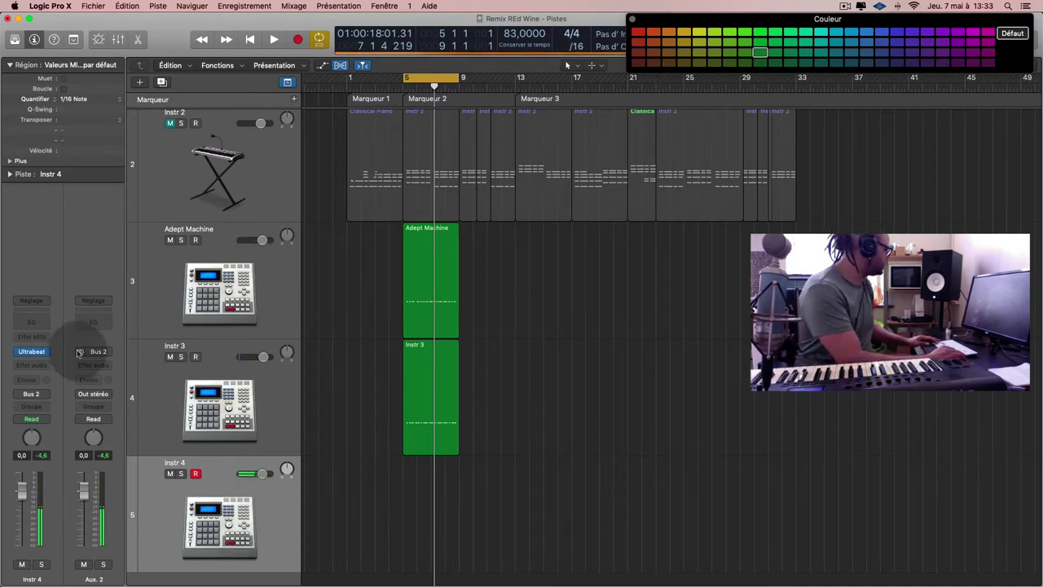
pyautogui.click(32, 351)
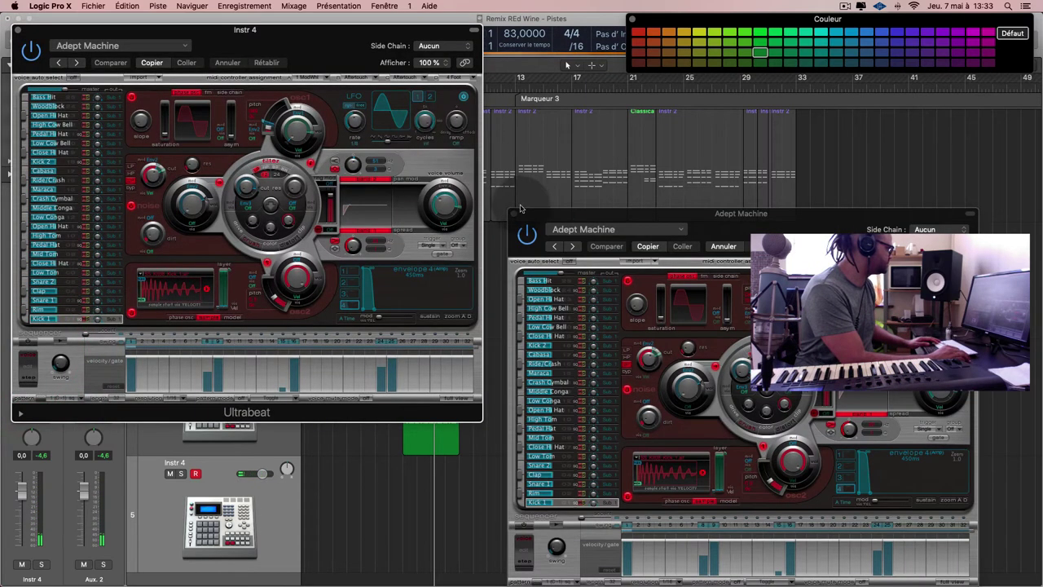
pyautogui.click(513, 213)
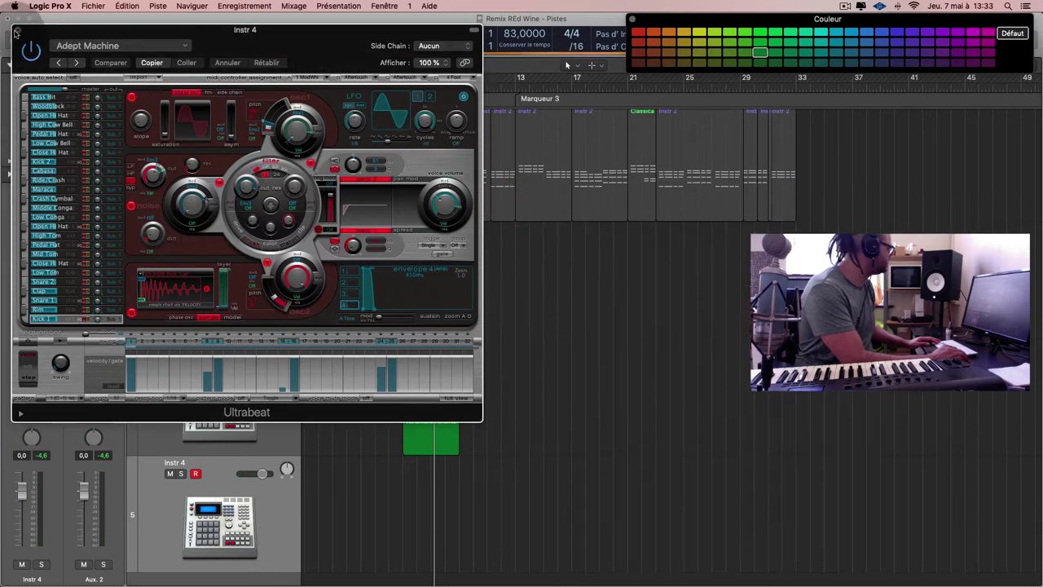
pyautogui.click(18, 30)
# - Load the African Kit preset in the Instr 4 track's Ultrabeat and record a percussion part over bars 5 to 9
pyautogui.click(31, 351)
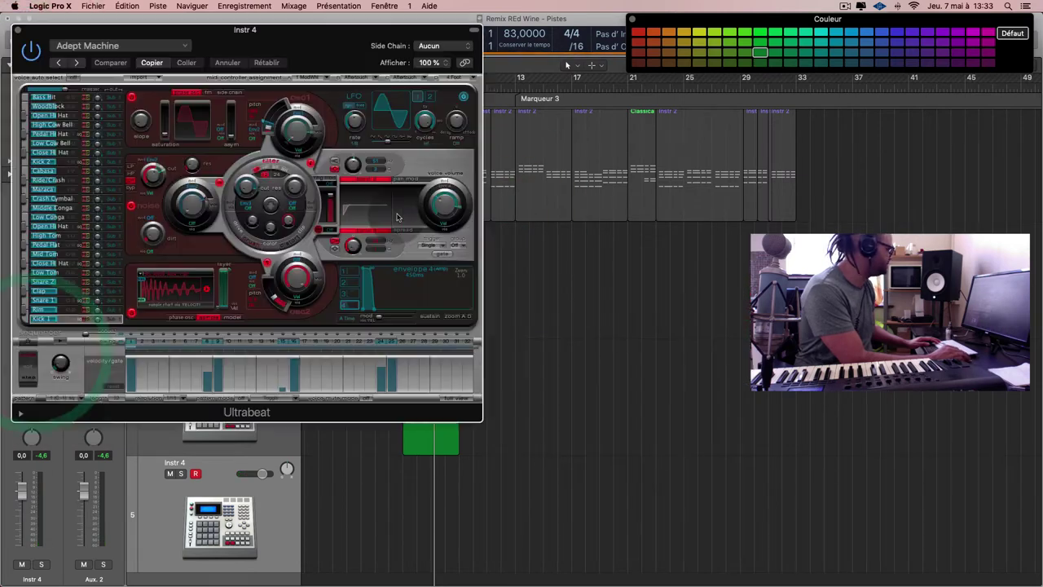
pyautogui.click(167, 45)
pyautogui.click(272, 40)
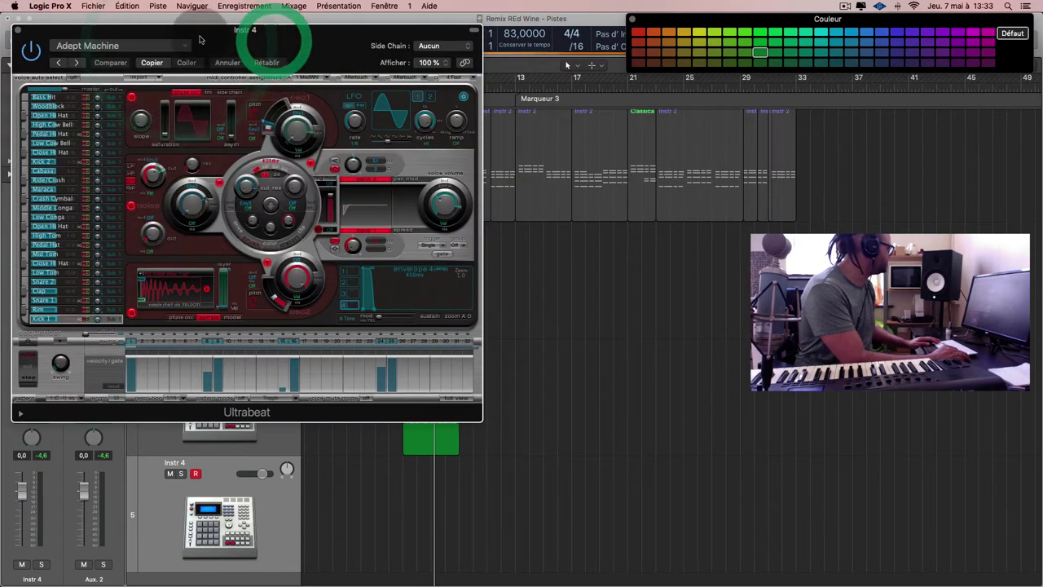
pyautogui.click(78, 63)
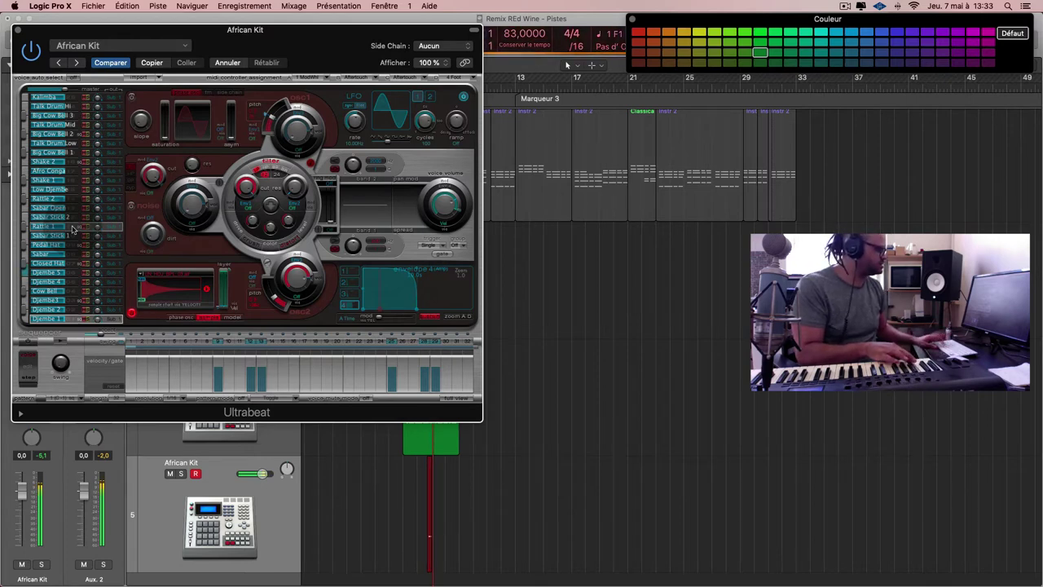
pyautogui.press('super+w')
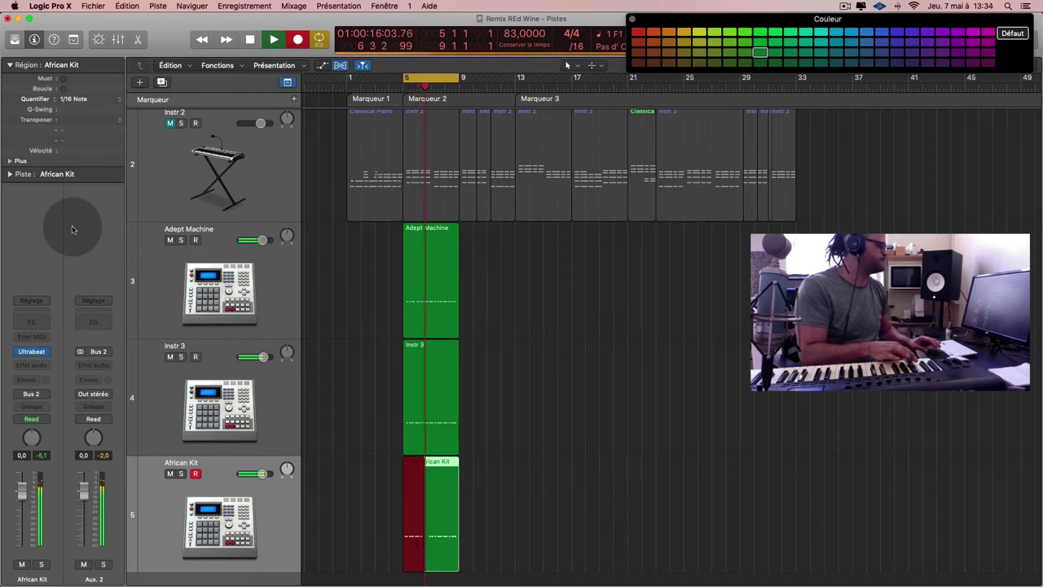
pyautogui.press('space')
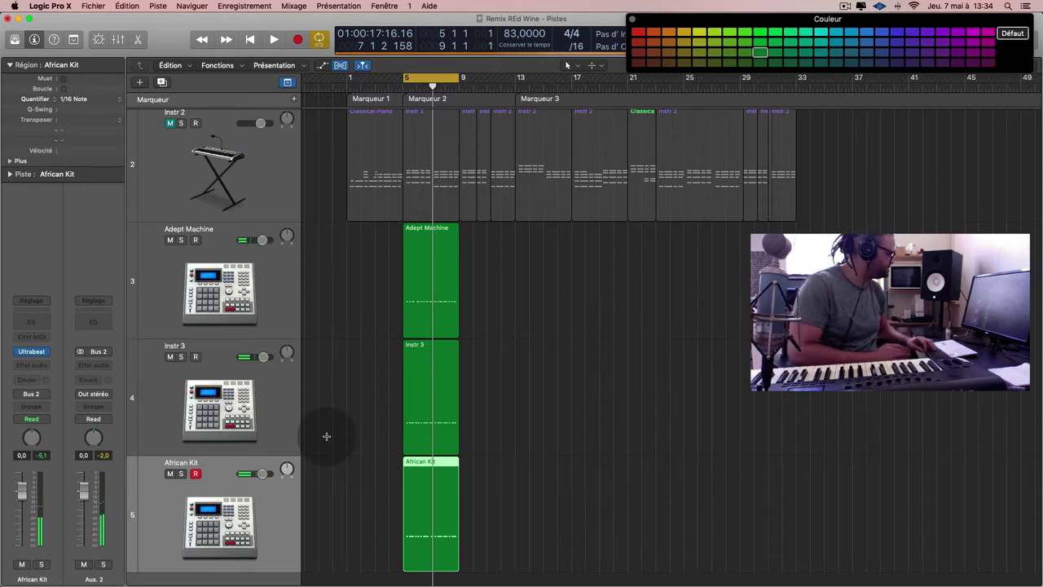
# - Duplicate the African Kit track, rehearse over the loop and record another percussion part across bars 5 to 9 on the new track
pyautogui.press('super+d')
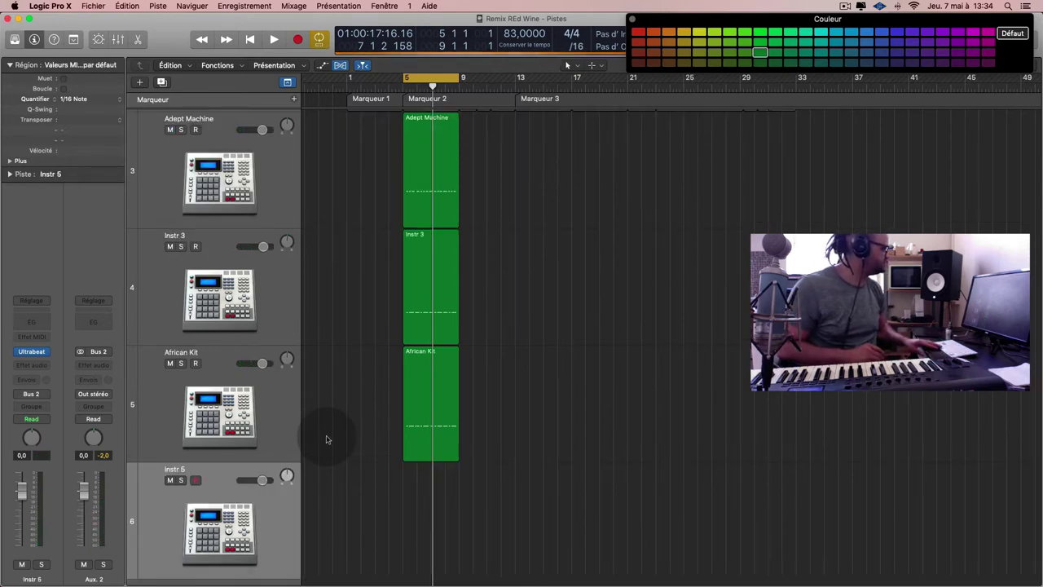
pyautogui.press('space')
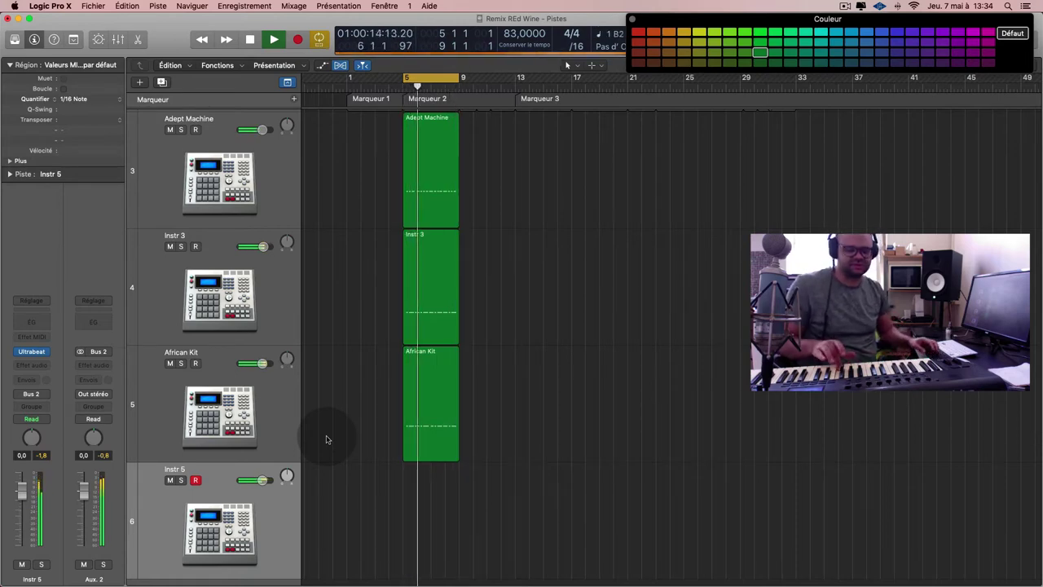
pyautogui.press('r')
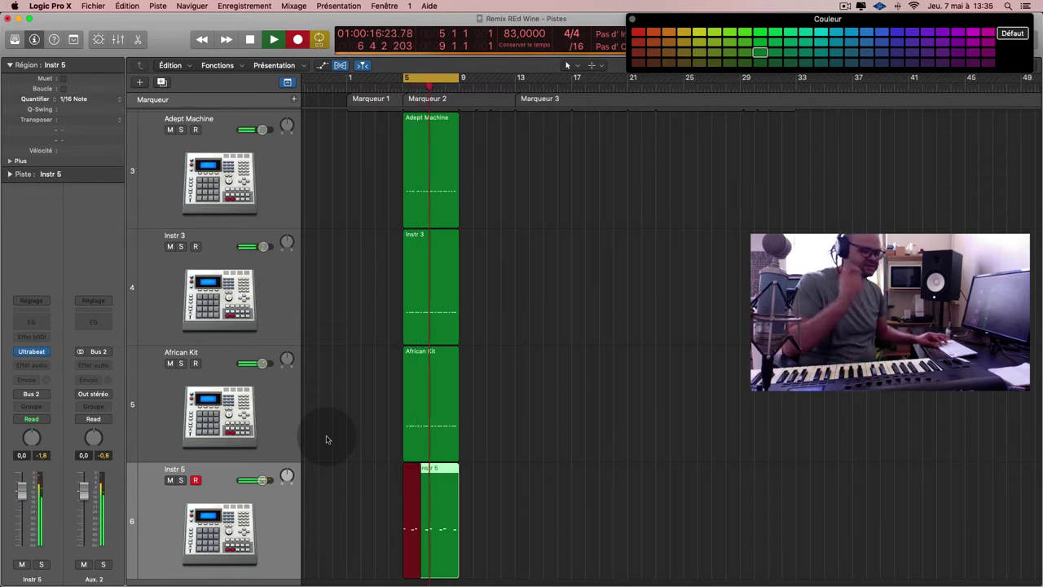
pyautogui.click(297, 39)
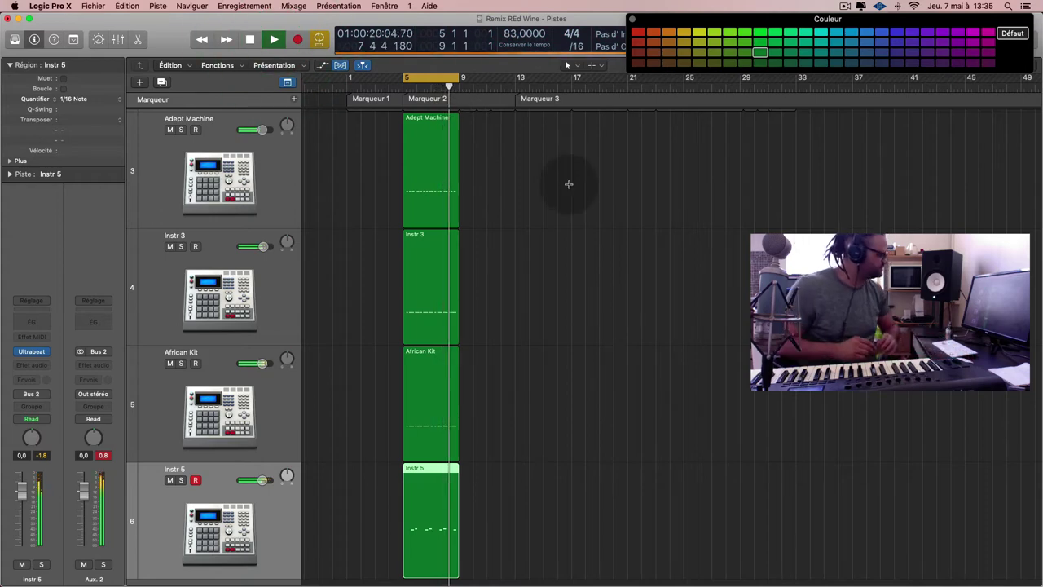
# - Duplicate the Instr 5 track and record a further sparse percussion part on the copy within the bar 5 to 9 cycle
pyautogui.press('super+d')
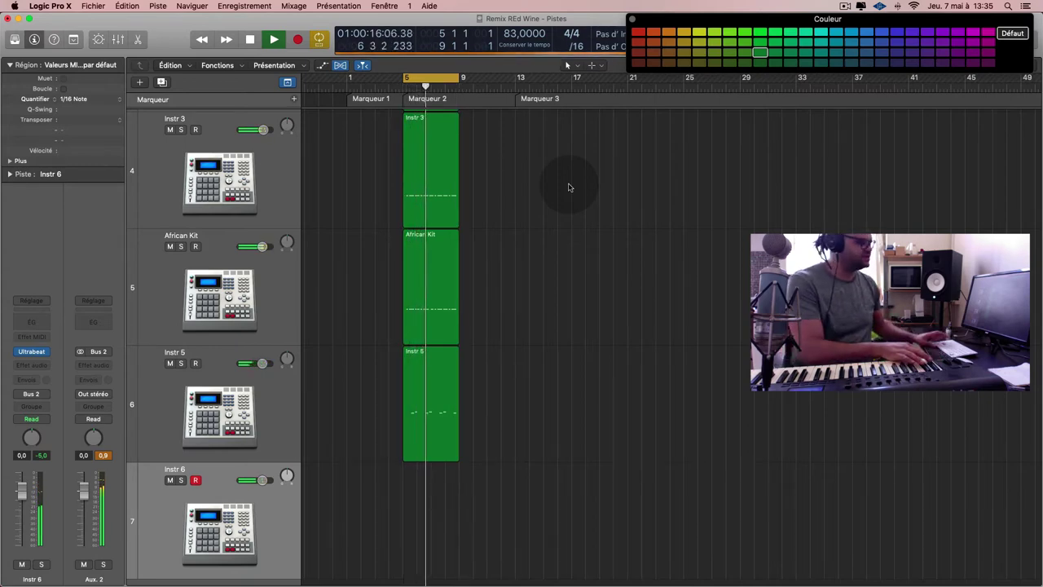
pyautogui.press('r')
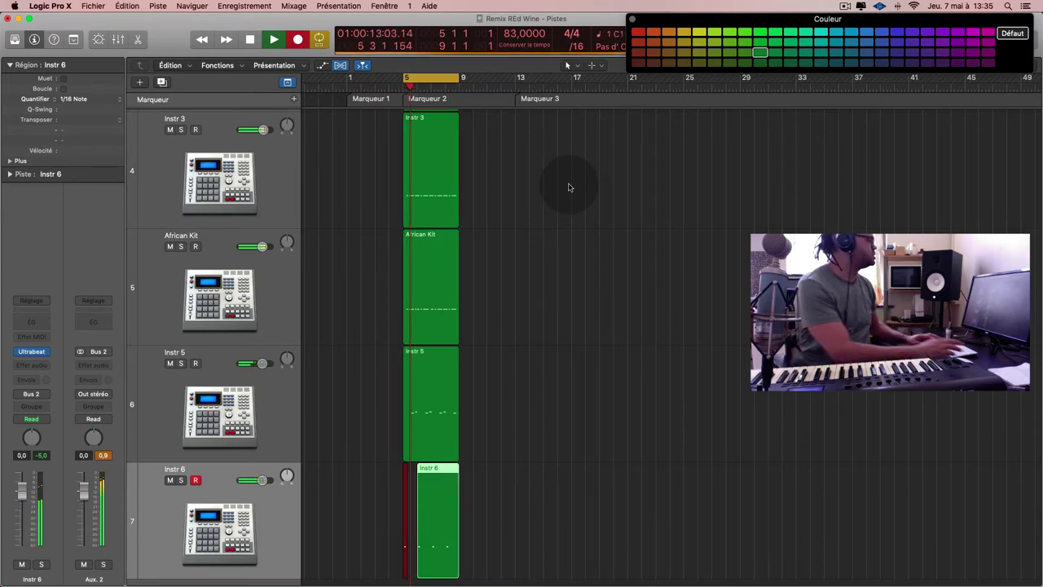
pyautogui.click(274, 39)
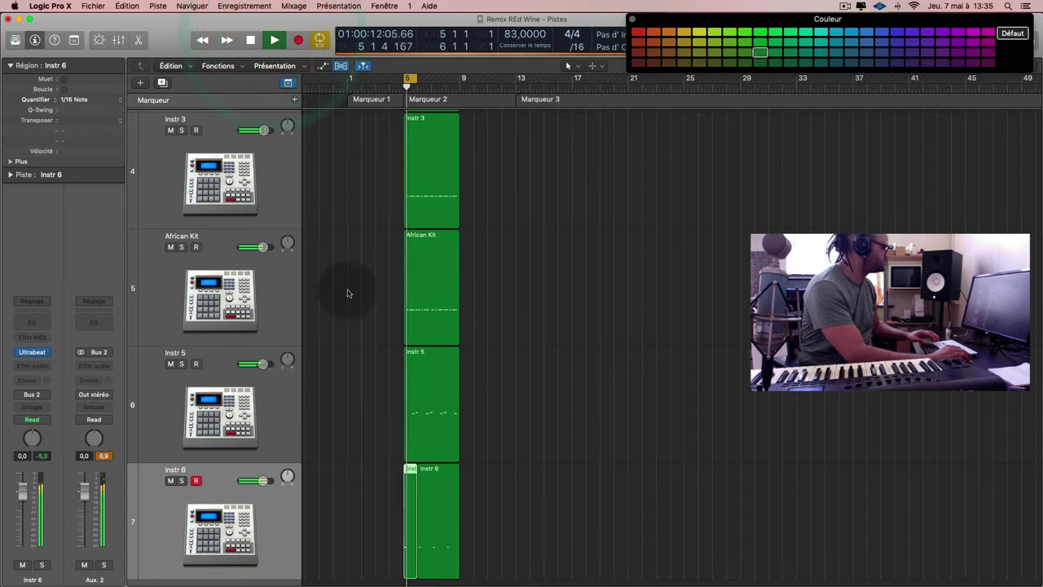
# - Join the two Instr 6 regions into a single four-bar region with the Glue tool
pyautogui.moveTo(314, 531); pyautogui.dragTo(491, 512)
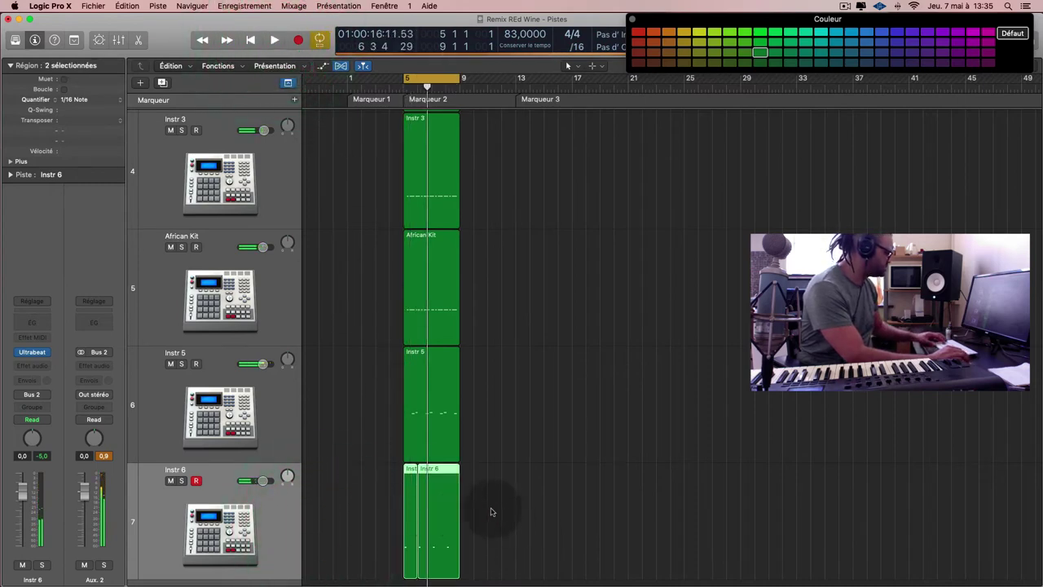
pyautogui.rightClick(495, 511)
pyautogui.click(531, 514)
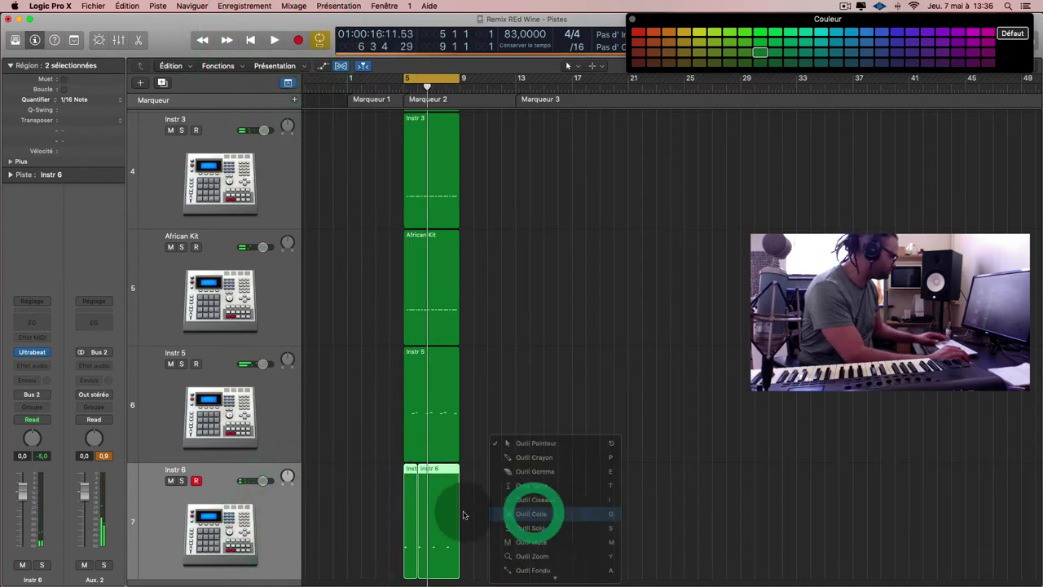
pyautogui.rightClick(459, 513)
pyautogui.click(492, 508)
pyautogui.click(444, 497)
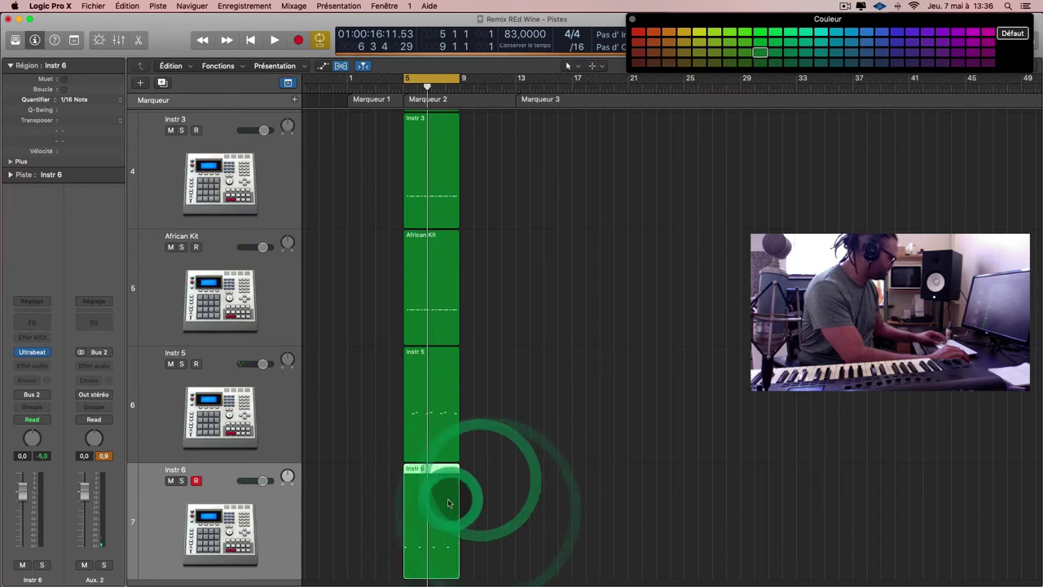
# - Lower the Instr 6 track's volume to -5.9 dB and start playback of the loop
pyautogui.click(22, 489)
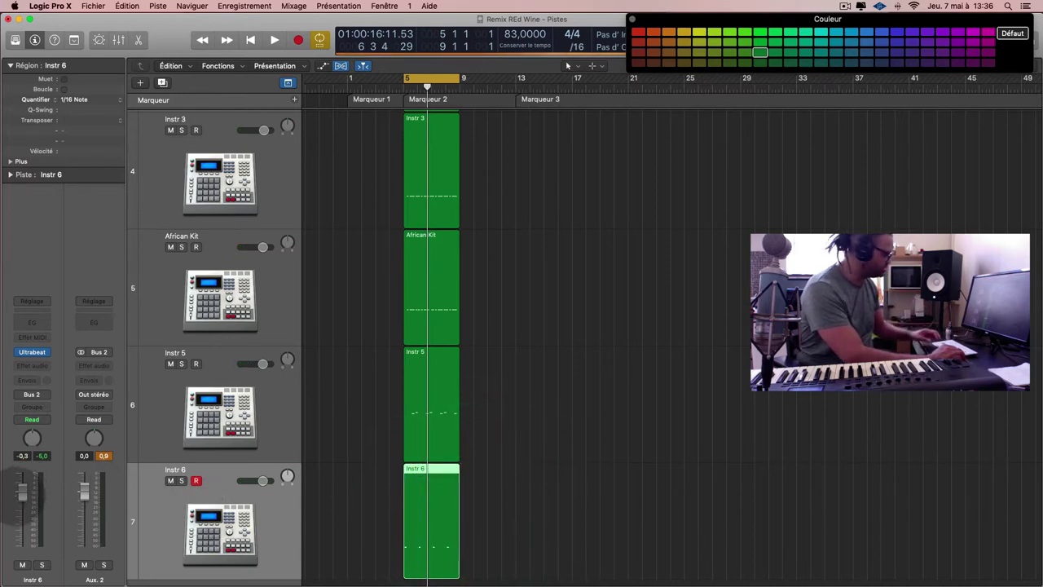
pyautogui.moveTo(23, 490); pyautogui.dragTo(23, 508)
pyautogui.press('space')
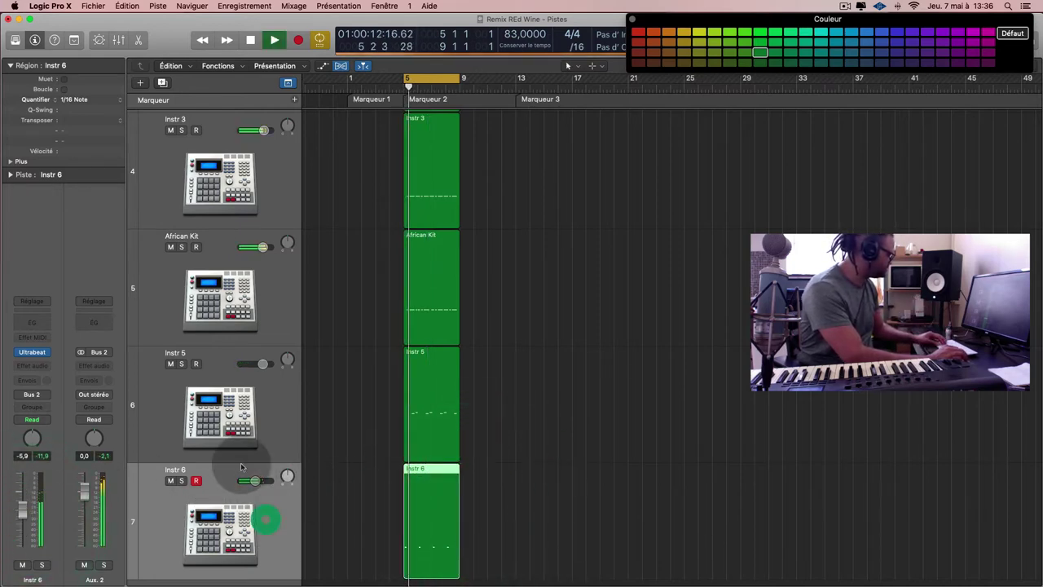
# - Duplicate the Instr 5 track and load the Analog Techno Kit preset in the copy's Ultrabeat
pyautogui.click(233, 430)
pyautogui.press('super+d')
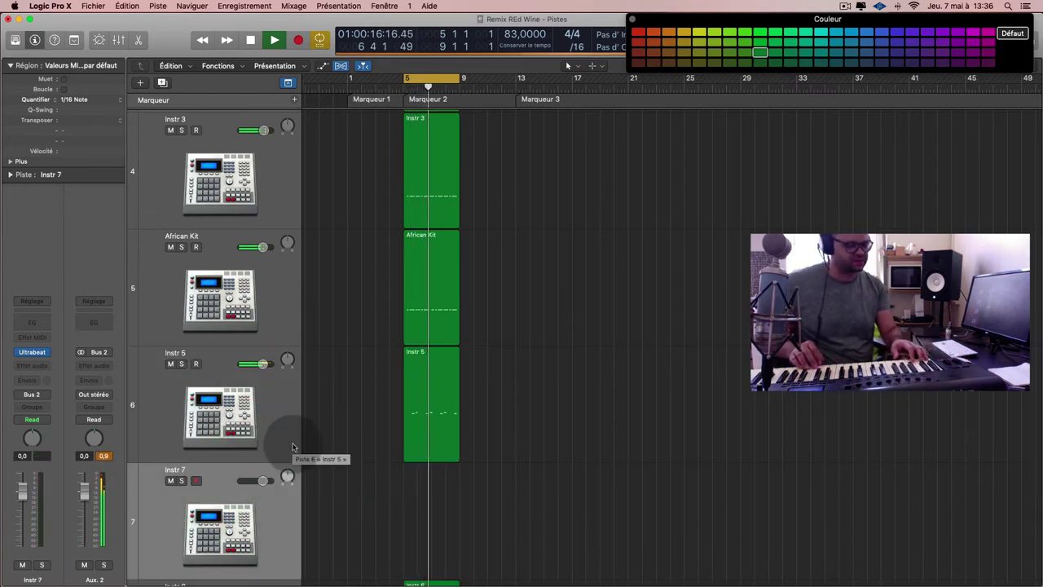
pyautogui.press('space')
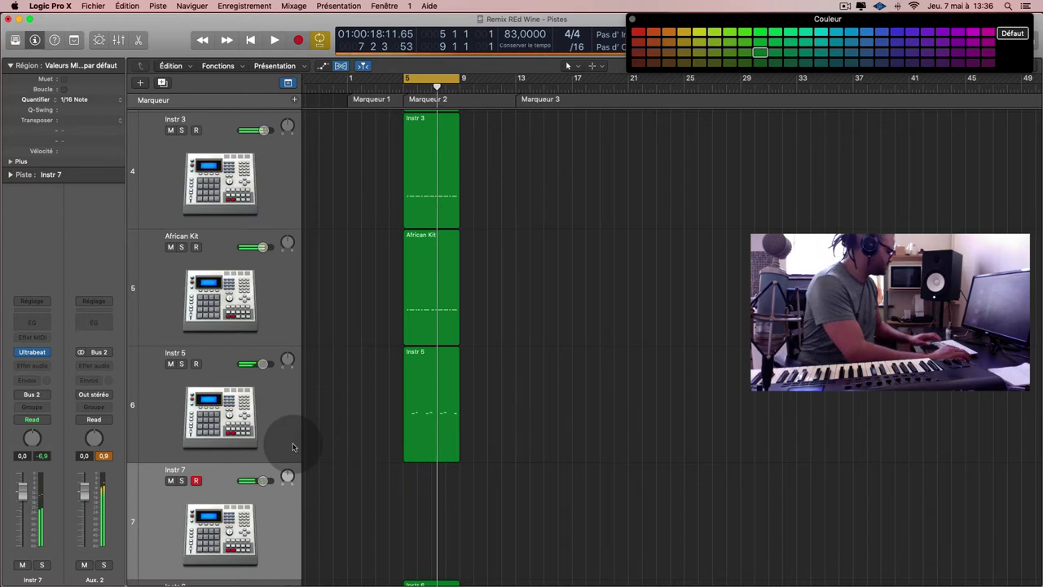
pyautogui.press('v')
pyautogui.press('v')
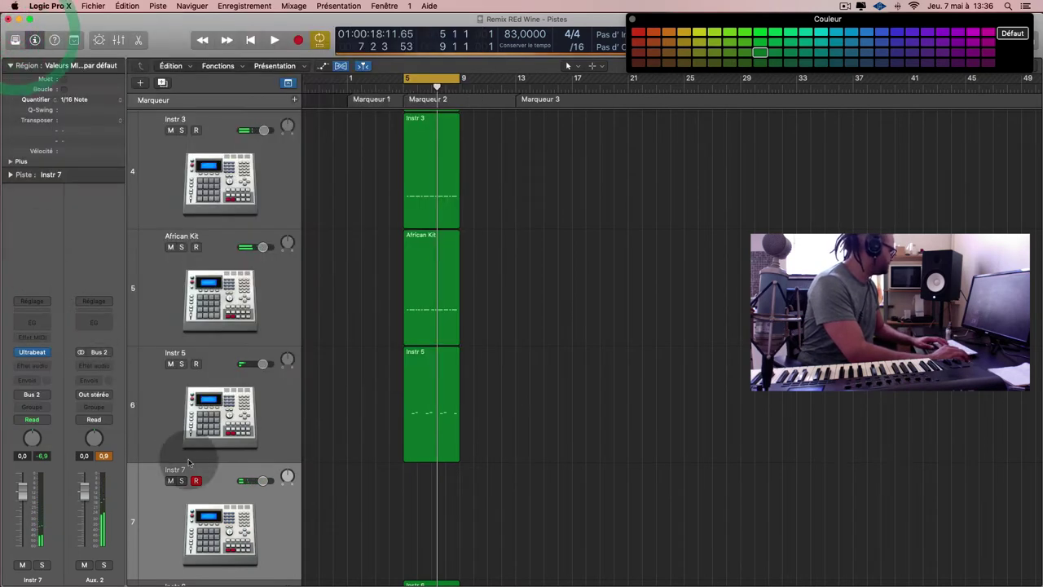
pyautogui.click(210, 501)
pyautogui.click(32, 351)
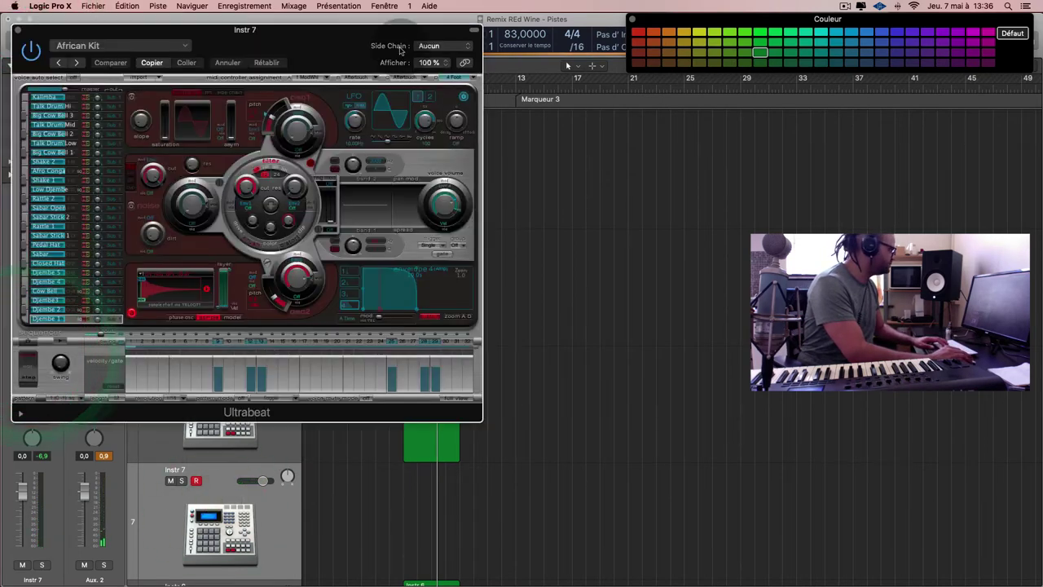
pyautogui.moveTo(310, 51); pyautogui.dragTo(562, 54)
pyautogui.click(331, 66)
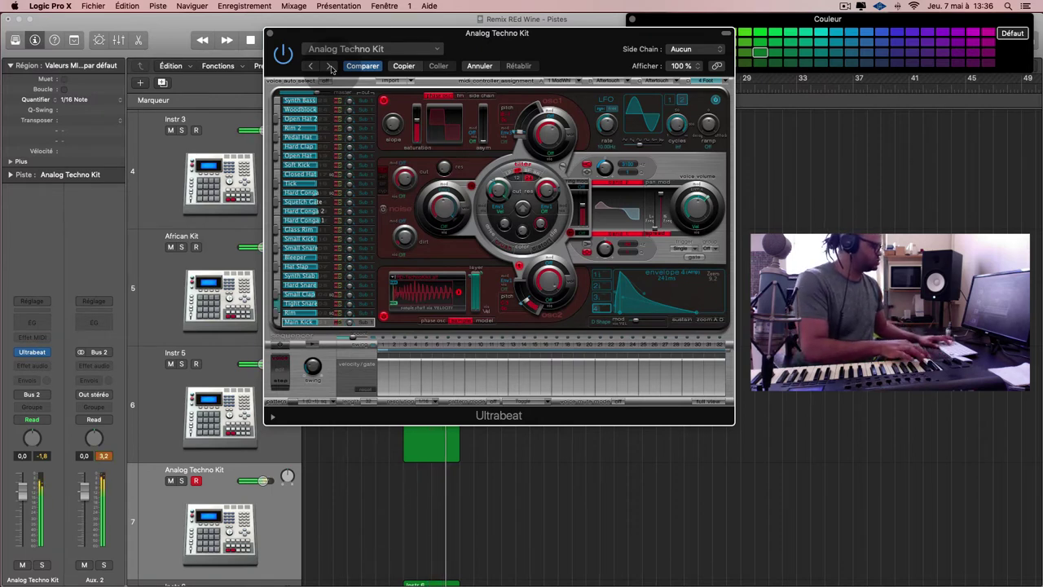
# - Record a percussion part on the Analog Techno Kit track across bars 5 to 9 and audition it soloed
pyautogui.press('super+w')
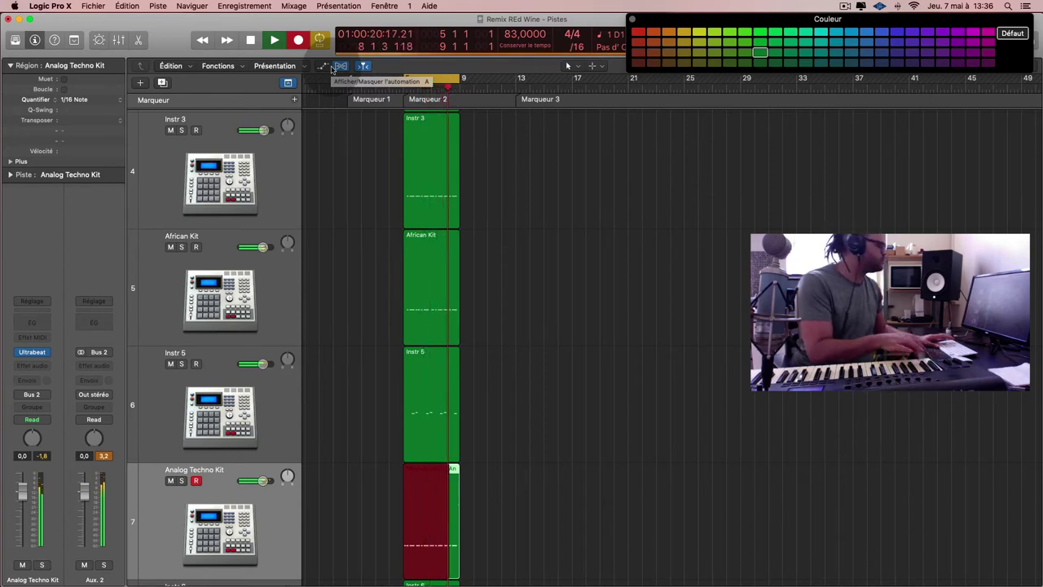
pyautogui.click(250, 39)
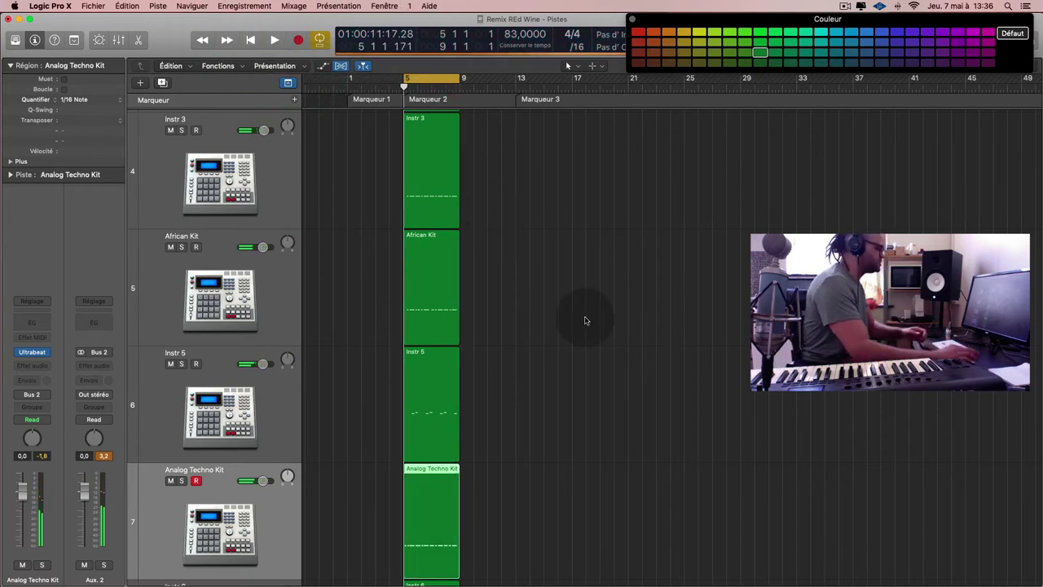
pyautogui.click(181, 481)
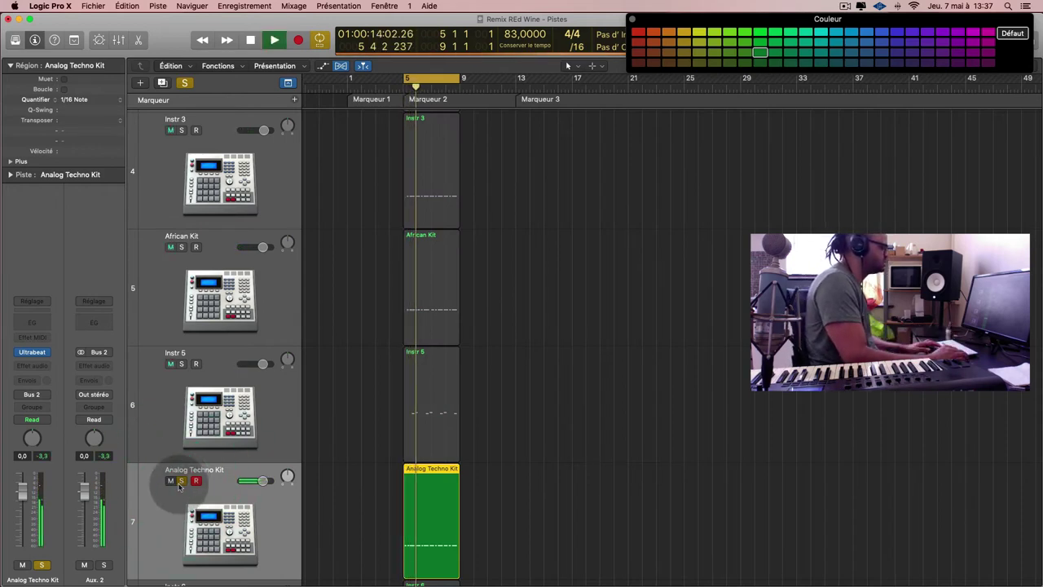
pyautogui.press('space')
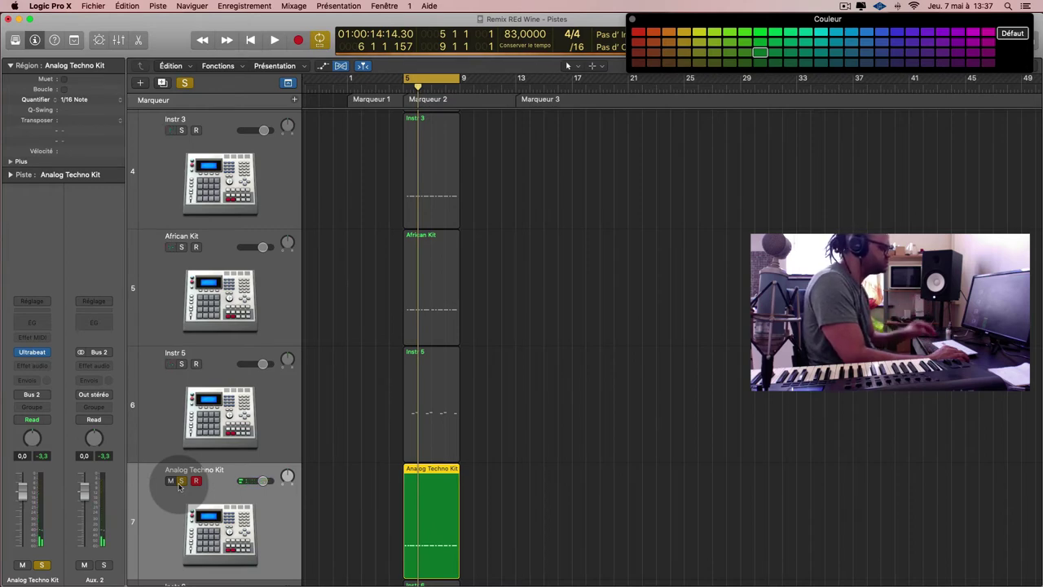
pyautogui.click(179, 480)
# - Play the part with the other tracks and open the Analog Techno Kit region in the Piano Roll
pyautogui.press('space')
pyautogui.scroll(-3, 204, 559)
pyautogui.press('super+Right')
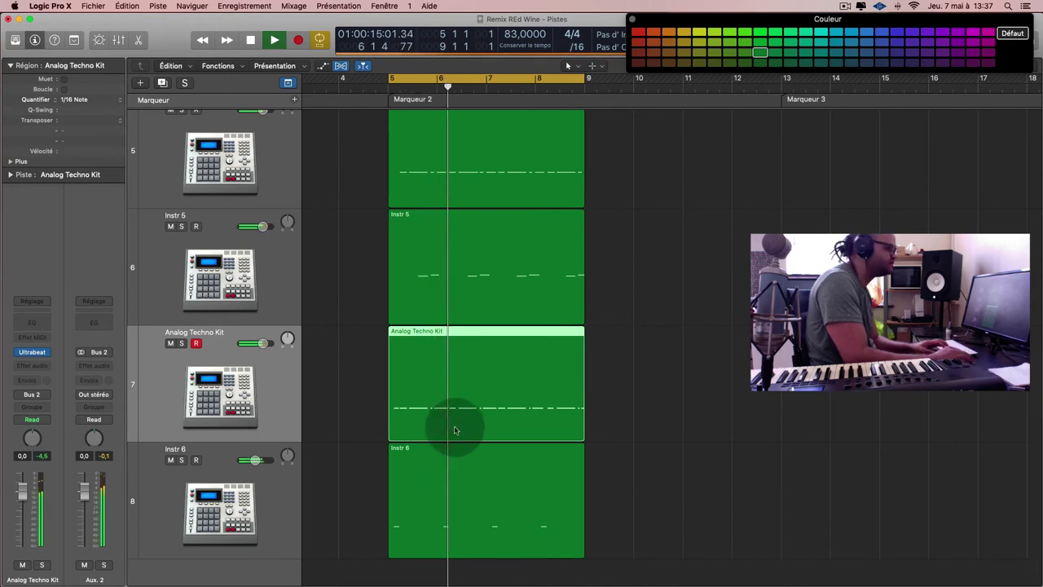
pyautogui.press('space')
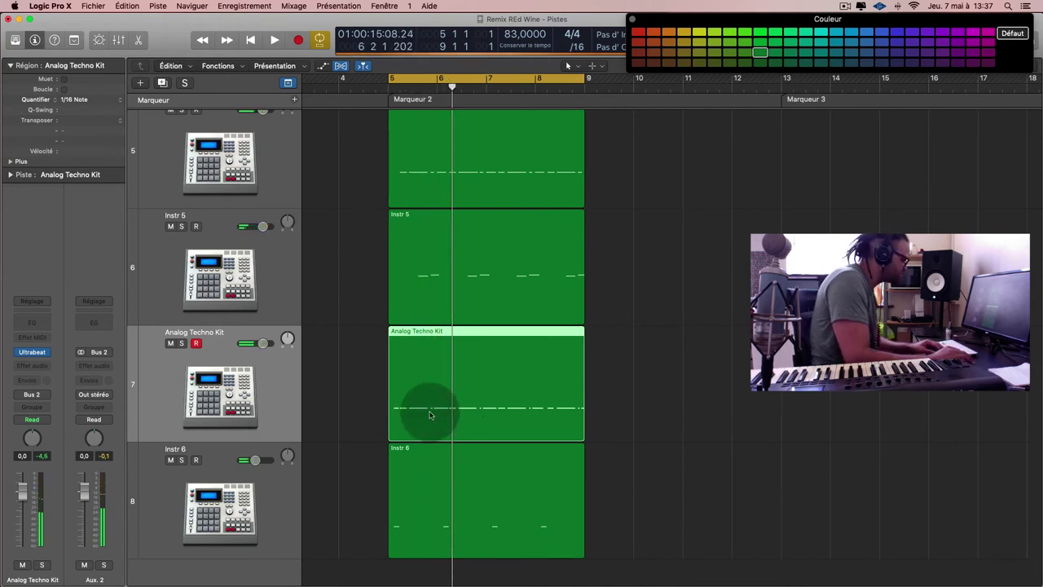
pyautogui.click(454, 414)
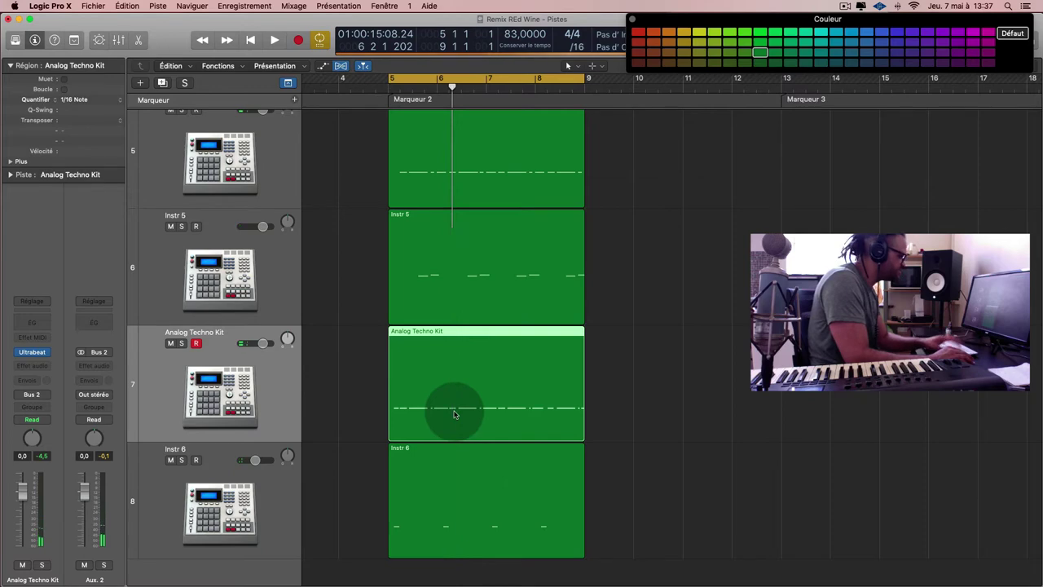
pyautogui.doubleClick(454, 413)
pyautogui.scroll(-6, 557, 427)
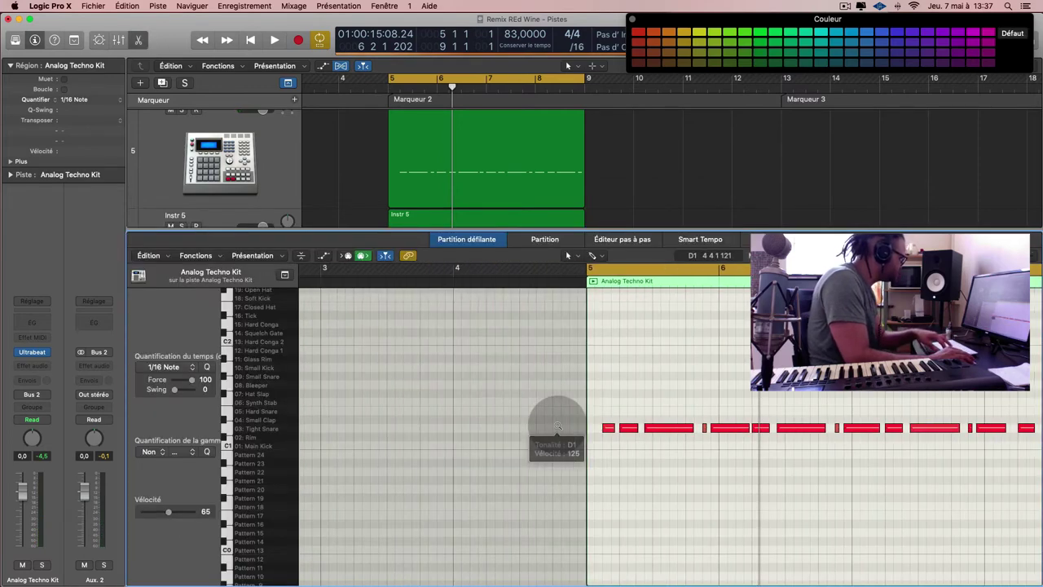
pyautogui.press('space')
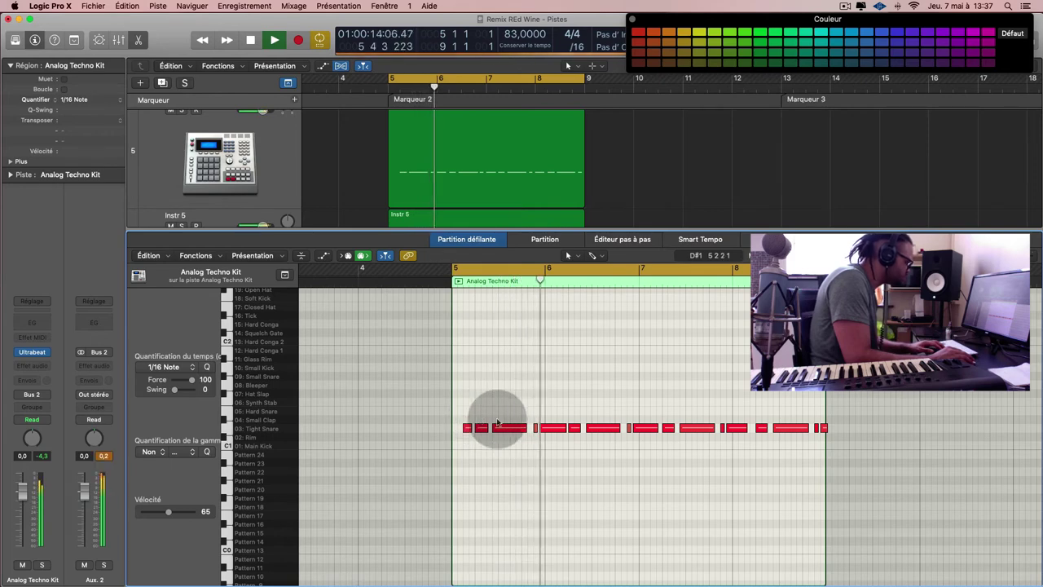
pyautogui.press('space')
# - Lower the velocity of the region's first three Tight Snare notes to 36 and play the loop
pyautogui.moveTo(458, 412); pyautogui.dragTo(508, 443)
pyautogui.moveTo(196, 512); pyautogui.dragTo(154, 515)
pyautogui.press('space')
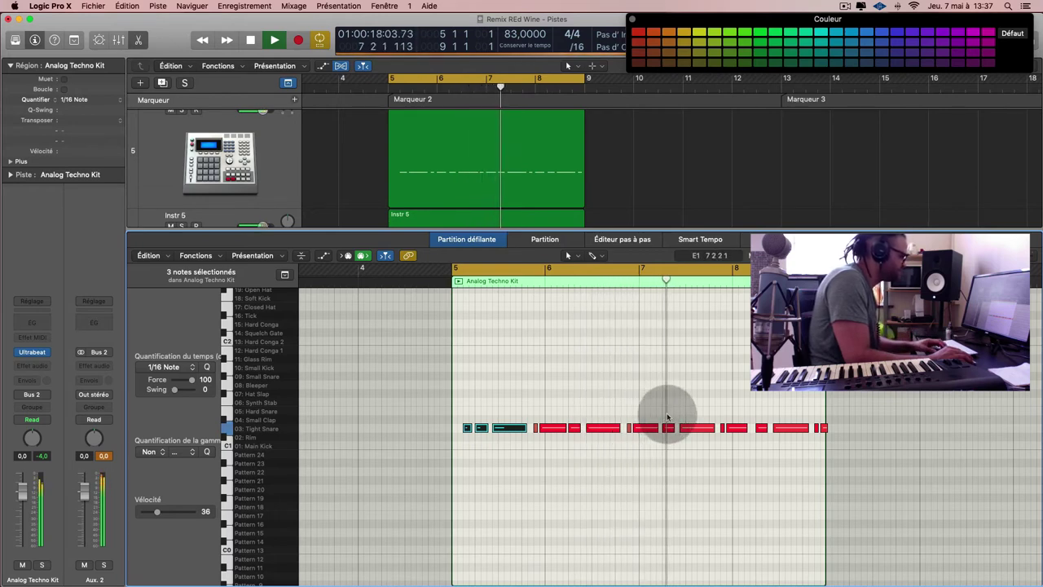
# - Compare the velocities of the notes around bar 7 with the three softened opening notes
pyautogui.press('space')
pyautogui.moveTo(666, 415); pyautogui.dragTo(699, 443)
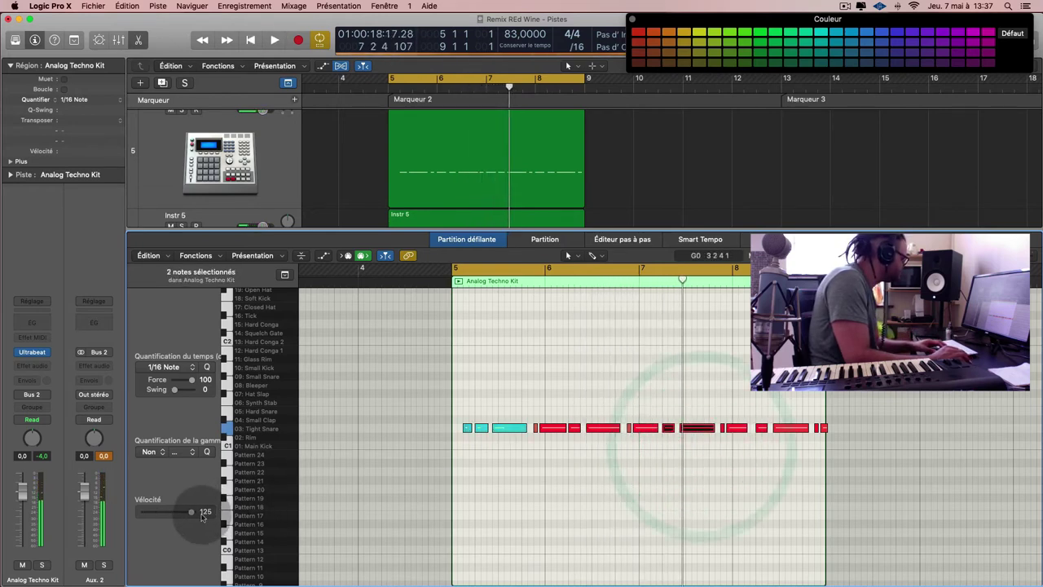
pyautogui.moveTo(465, 405); pyautogui.dragTo(505, 439)
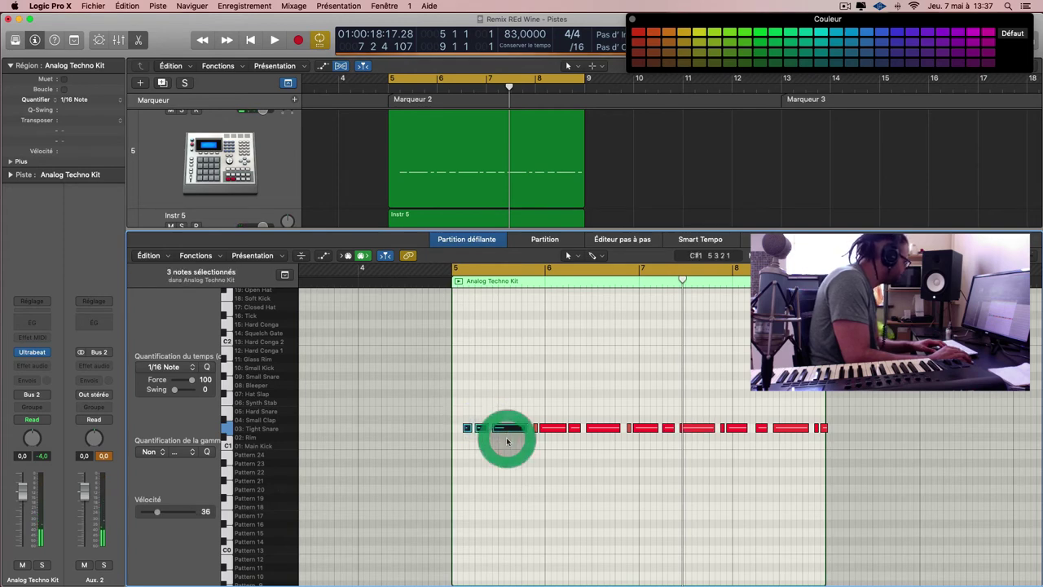
pyautogui.moveTo(650, 414); pyautogui.dragTo(668, 435)
pyautogui.doubleClick(609, 283)
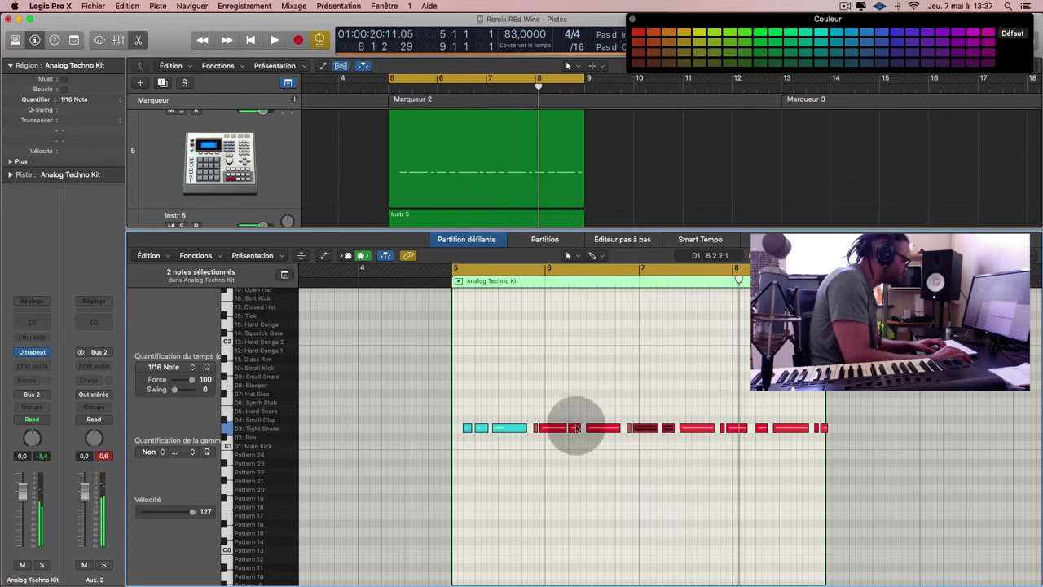
# - Lower the velocity of the six Tight Snare notes starting in beat 2 of bars 6, 7 and 8 to 33, then play the loop
pyautogui.click(575, 429)
pyautogui.moveTo(572, 415); pyautogui.dragTo(631, 452)
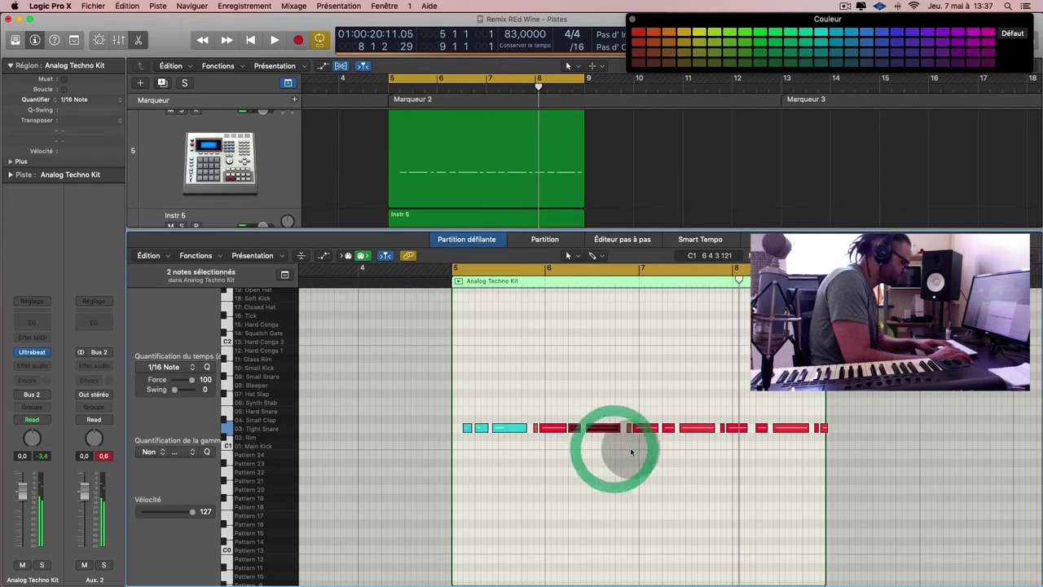
pyautogui.click(667, 430)
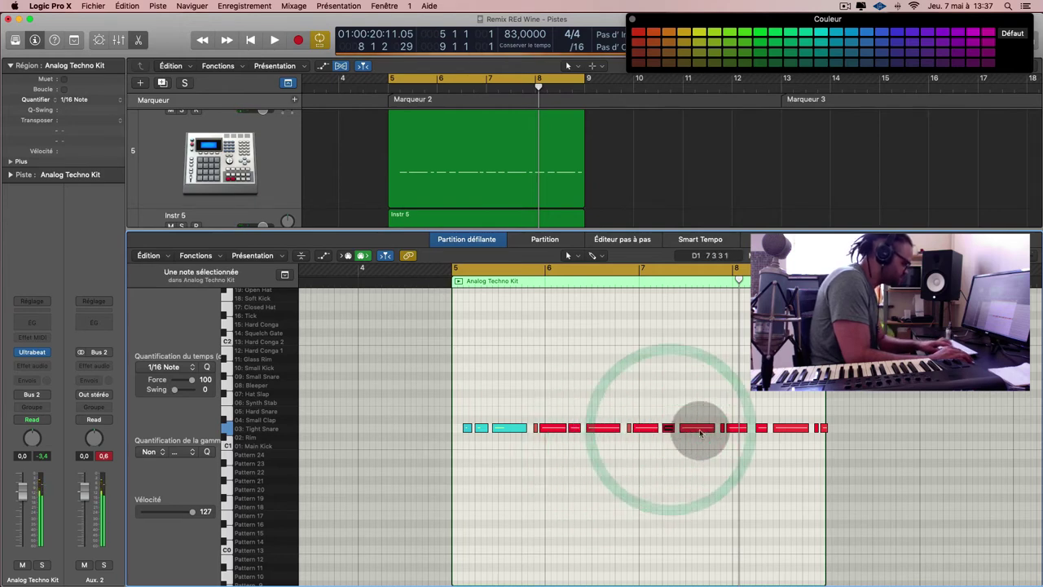
pyautogui.click(697, 430)
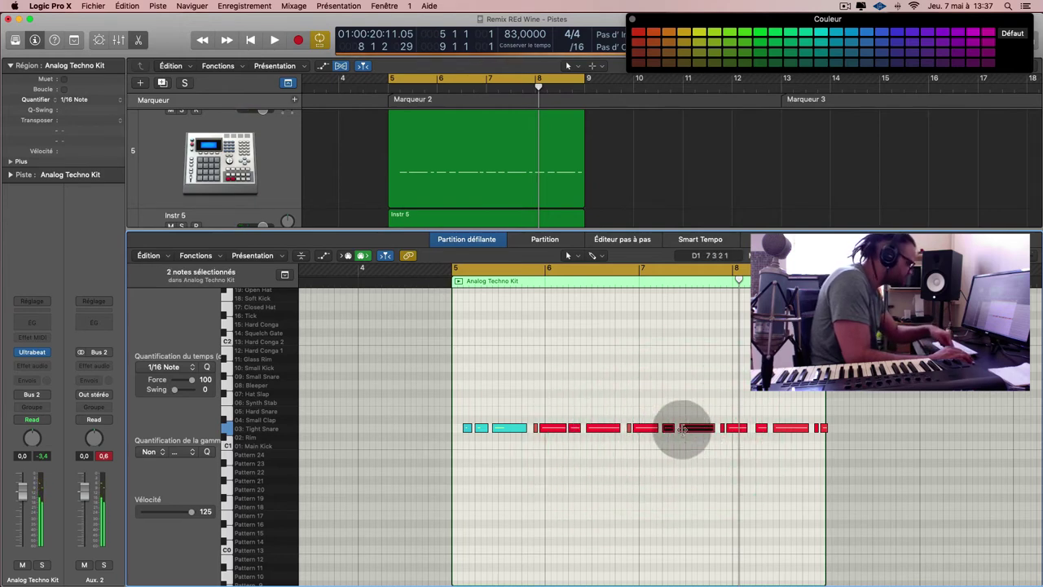
pyautogui.keyDown('shift'); pyautogui.click(601, 429); pyautogui.keyUp('shift')
pyautogui.keyDown('shift'); pyautogui.click(778, 432); pyautogui.keyUp('shift')
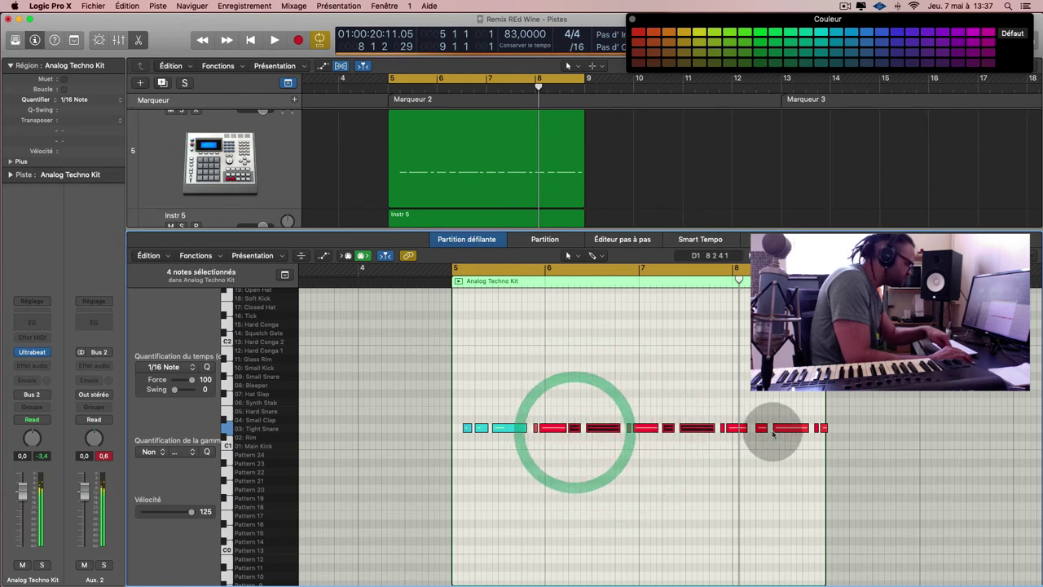
pyautogui.keyDown('shift'); pyautogui.click(764, 429); pyautogui.keyUp('shift')
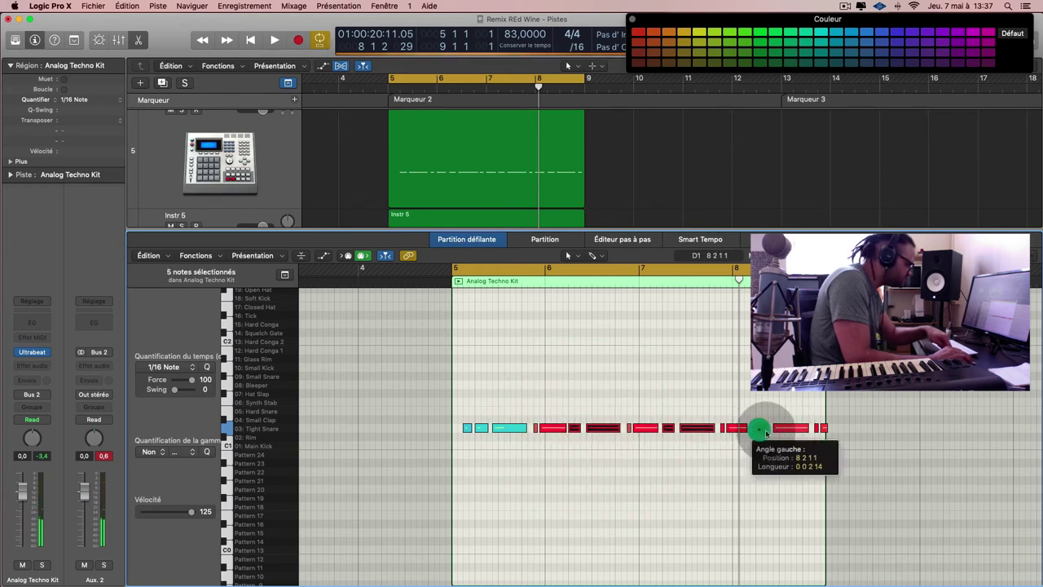
pyautogui.keyDown('shift'); pyautogui.click(719, 429); pyautogui.keyUp('shift')
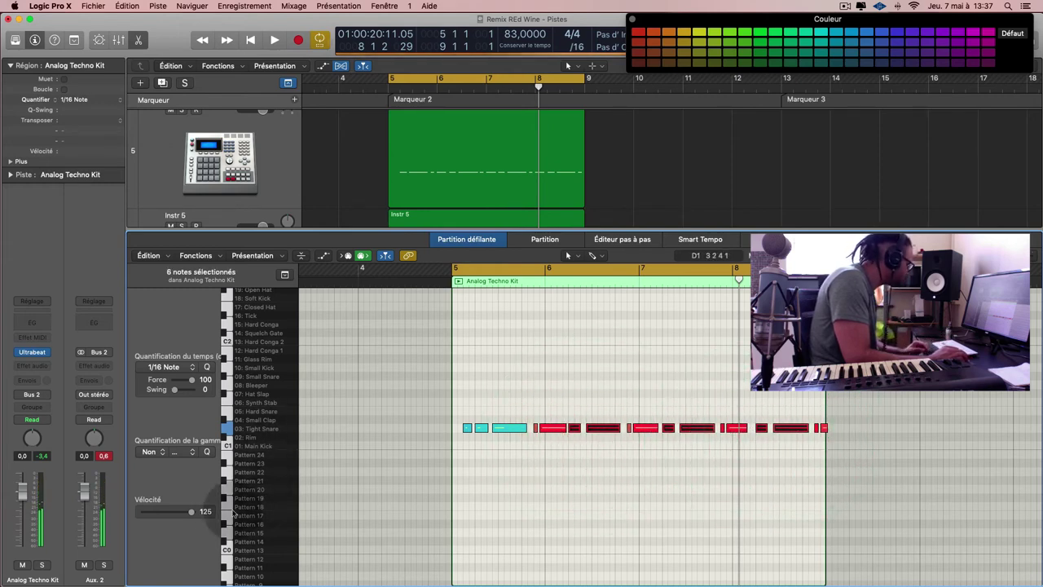
pyautogui.moveTo(190, 514); pyautogui.dragTo(175, 515)
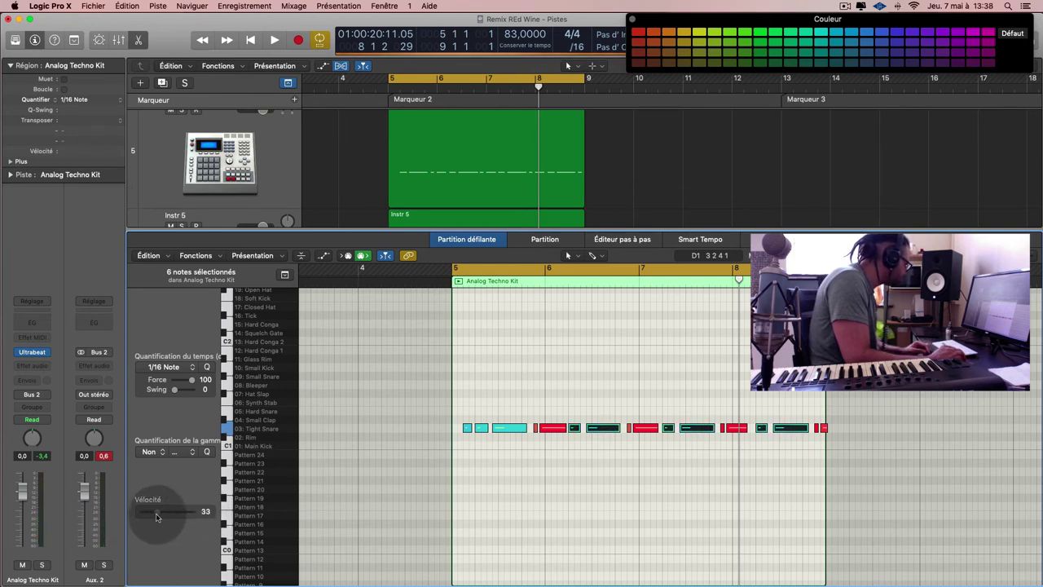
pyautogui.press('space')
pyautogui.click(672, 371)
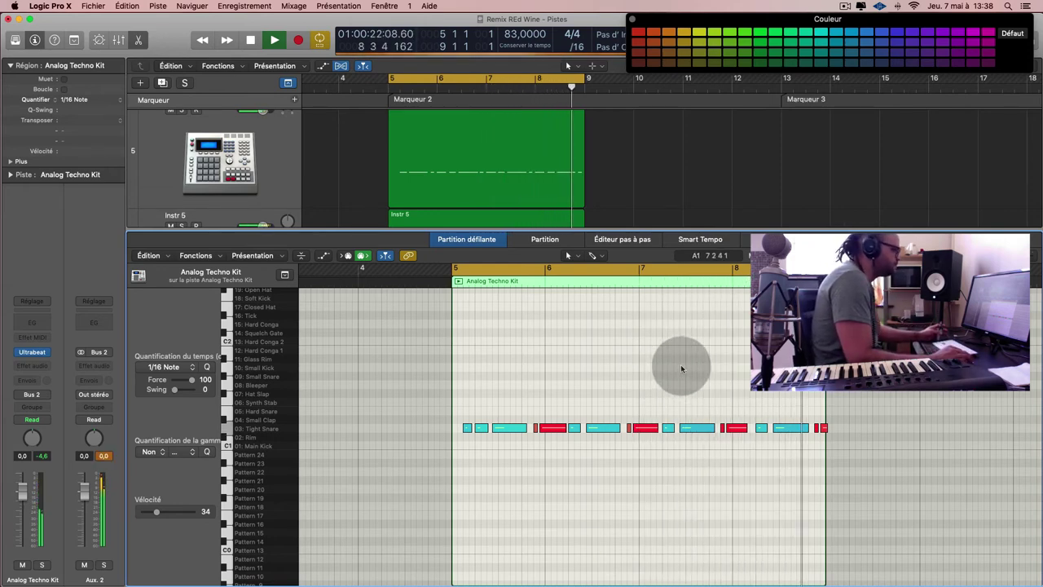
pyautogui.press('e')
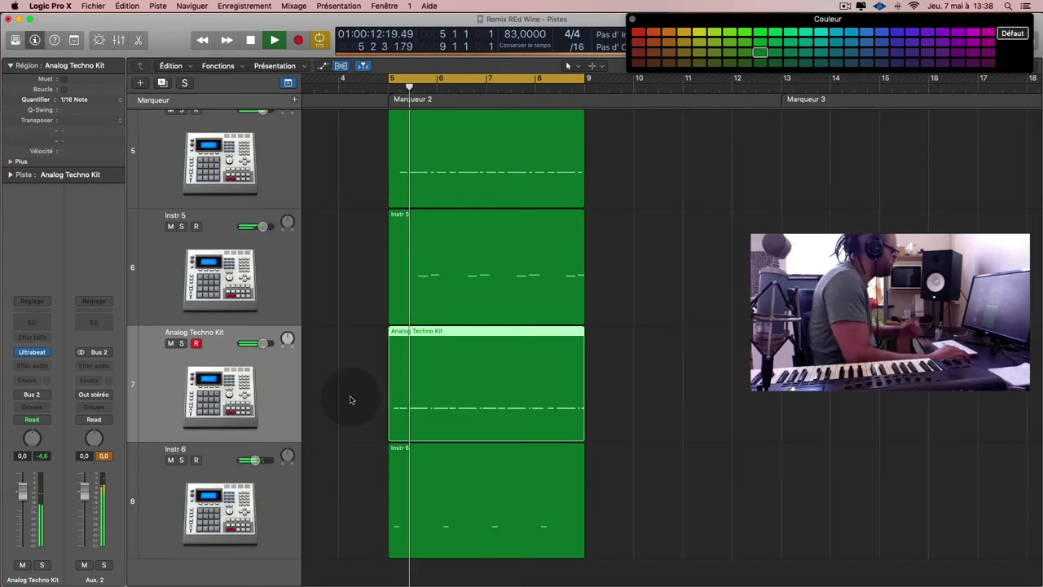
# - Duplicate the Analog Techno Kit track and close the open Ultrabeat windows of the original and the copy
pyautogui.click(237, 405)
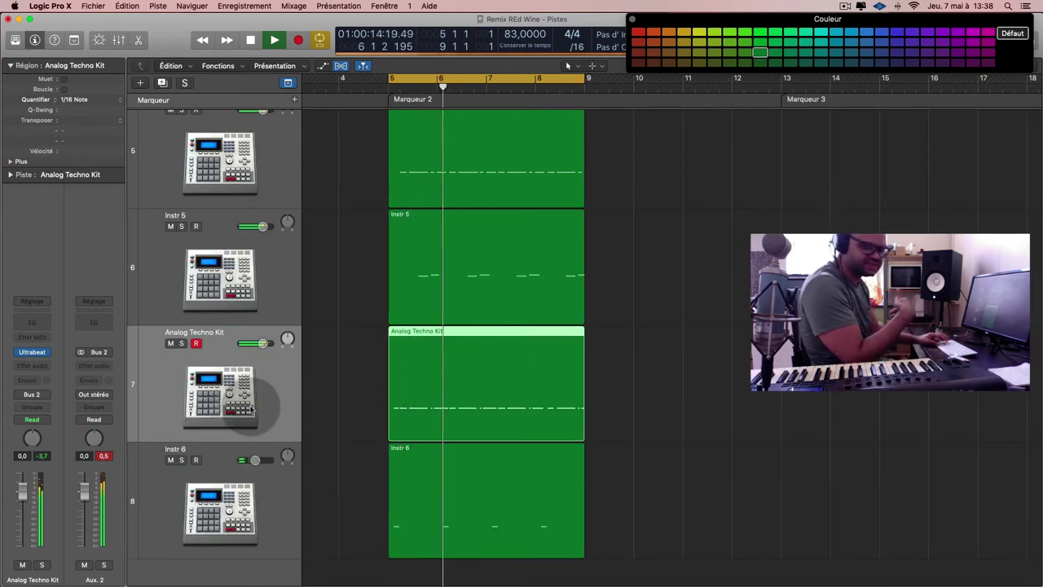
pyautogui.press('super+d')
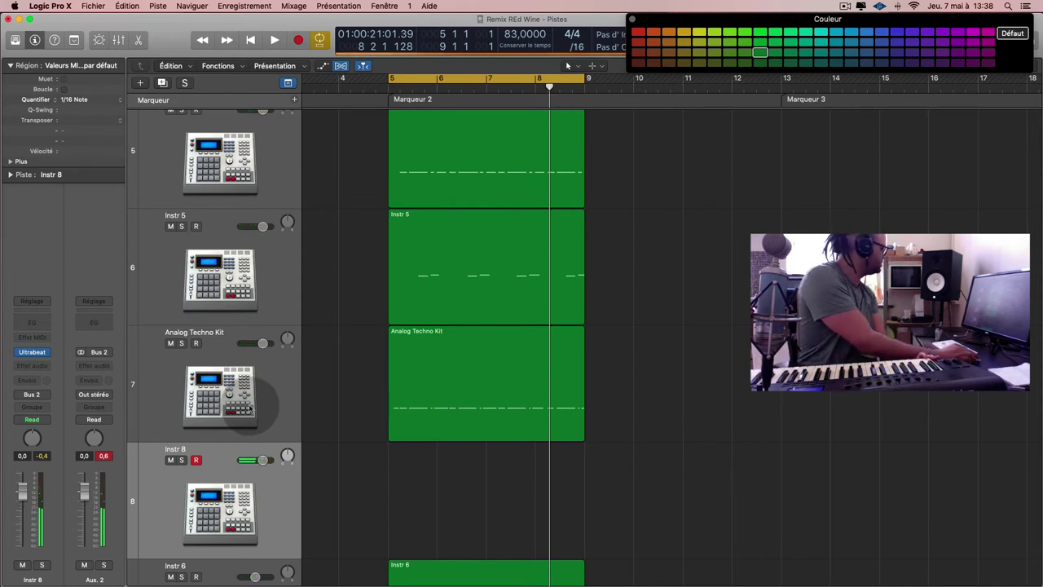
pyautogui.click(32, 354)
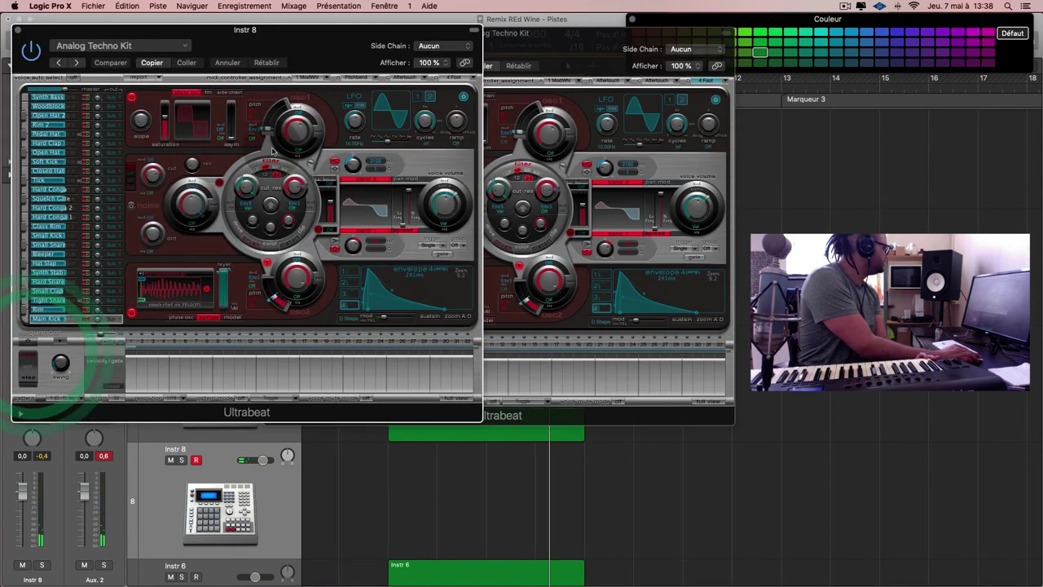
pyautogui.click(549, 45)
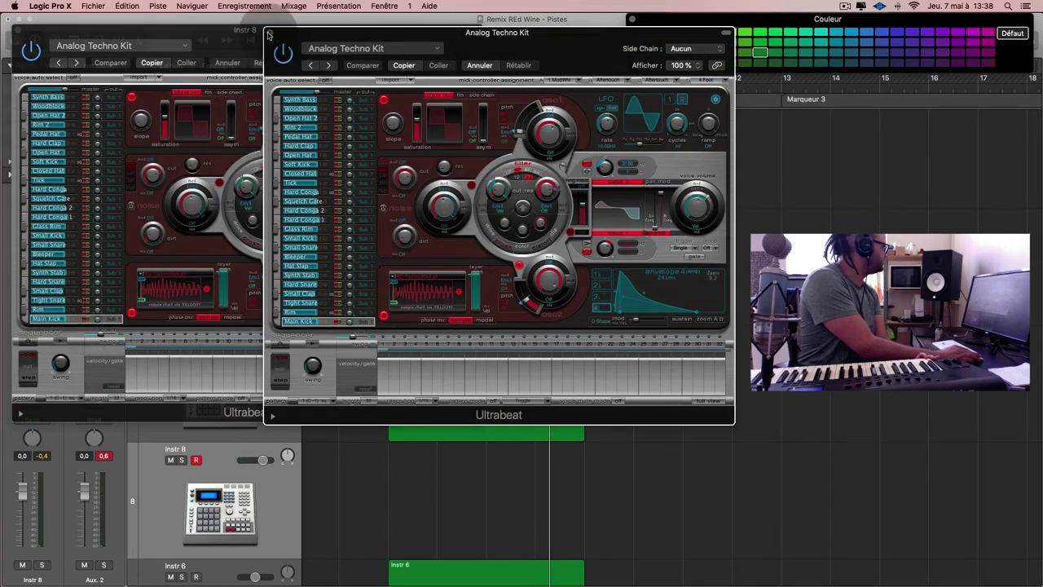
pyautogui.click(269, 34)
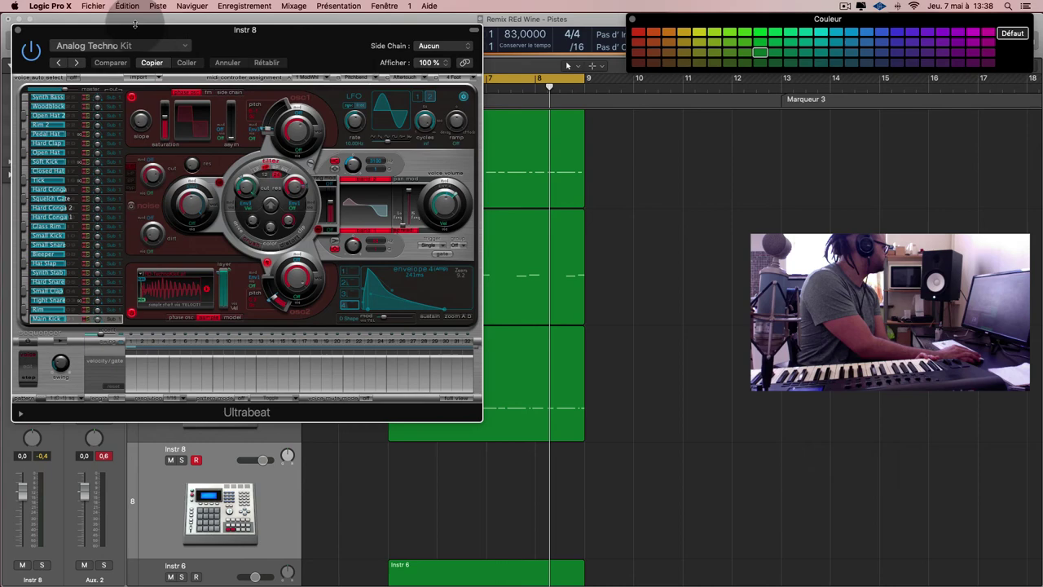
pyautogui.click(18, 29)
# - Load the Broken Beat Kit 01 drum kit in the copied track's Ultrabeat, audition its sounds, and close the plug-in window
pyautogui.click(45, 356)
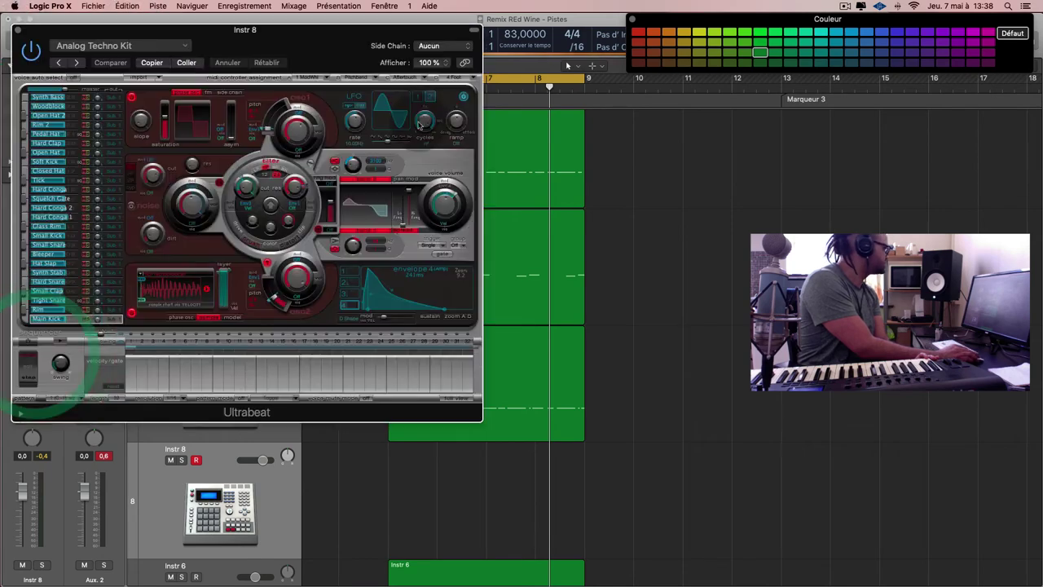
pyautogui.moveTo(318, 61); pyautogui.dragTo(570, 61)
pyautogui.click(391, 47)
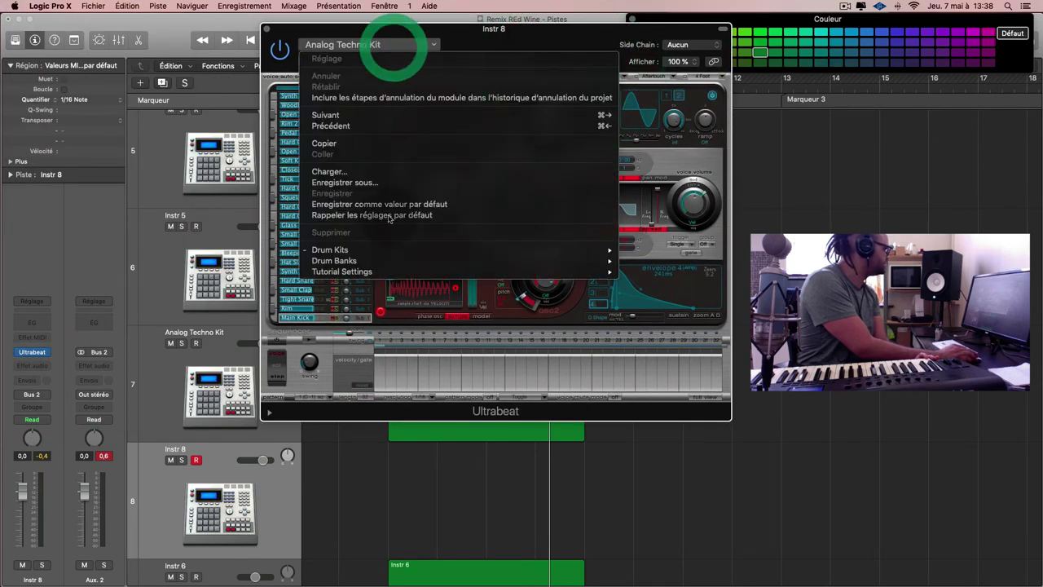
pyautogui.moveTo(529, 249)
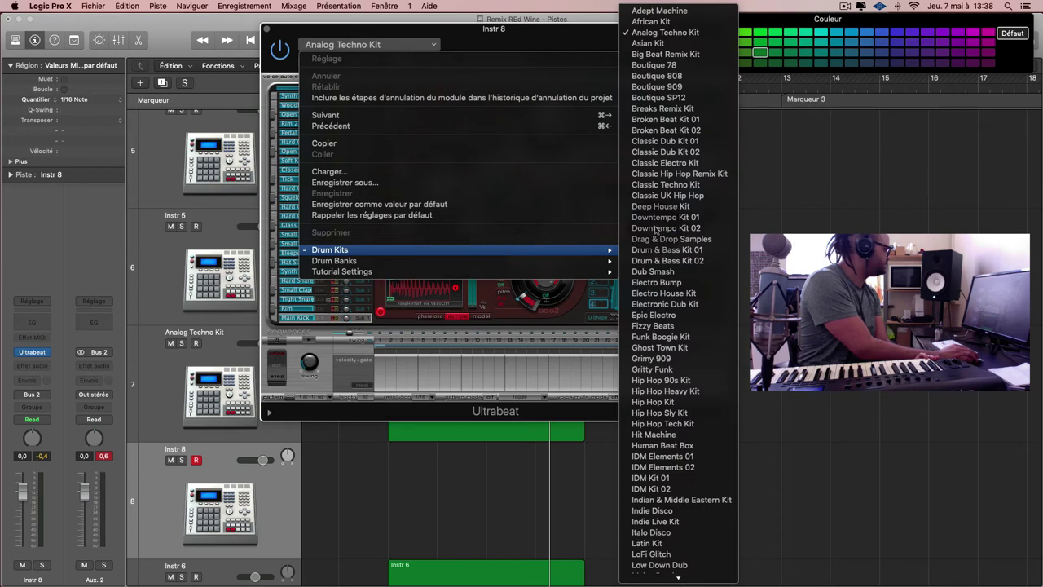
pyautogui.click(672, 119)
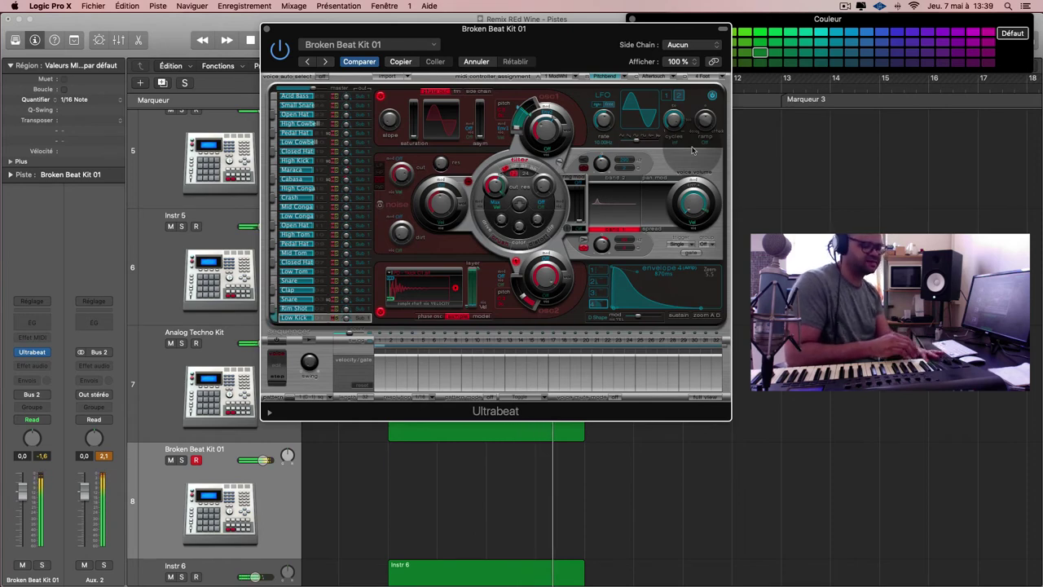
pyautogui.press('super+w')
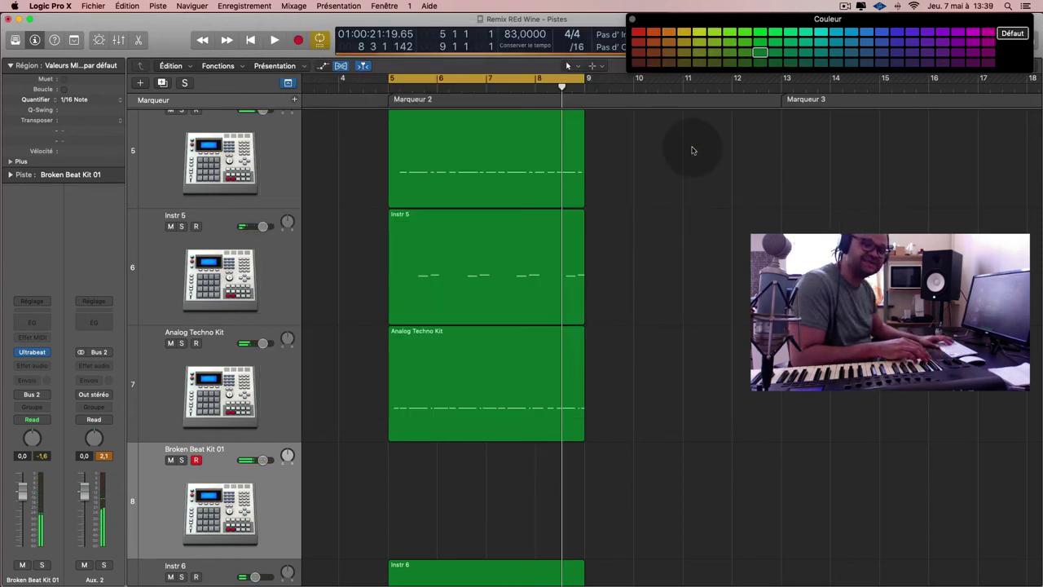
# - Record a repeating drum part on the Broken Beat Kit 01 track over bars 5 to 9, then play it back
pyautogui.press('space')
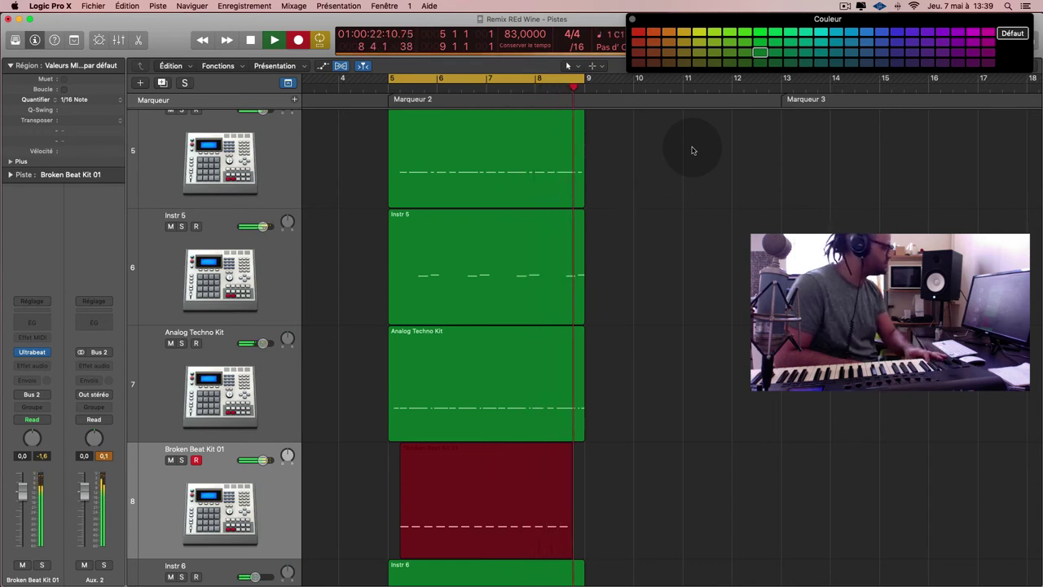
pyautogui.press('space')
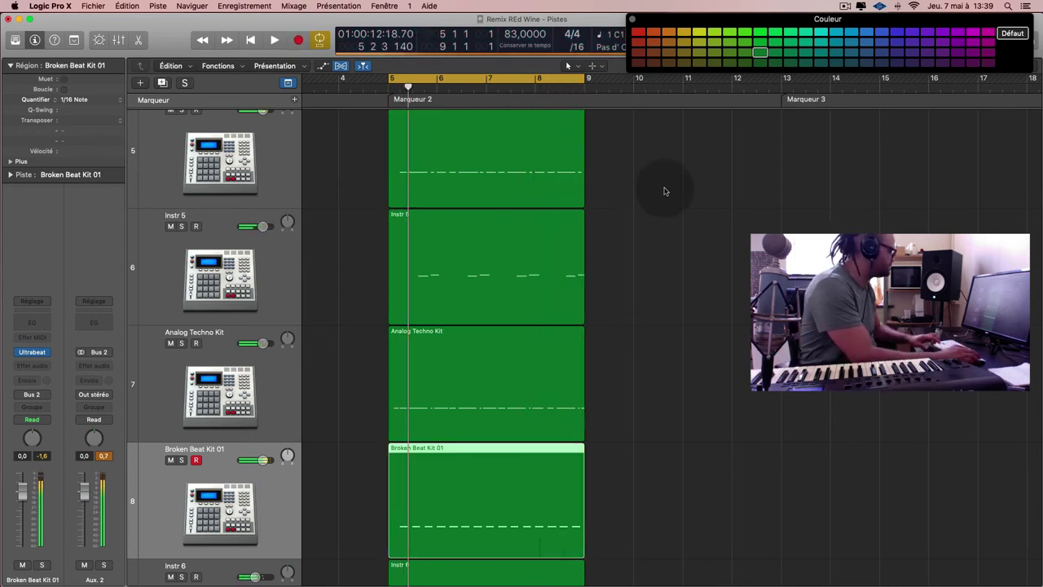
pyautogui.click(505, 519)
pyautogui.press('space')
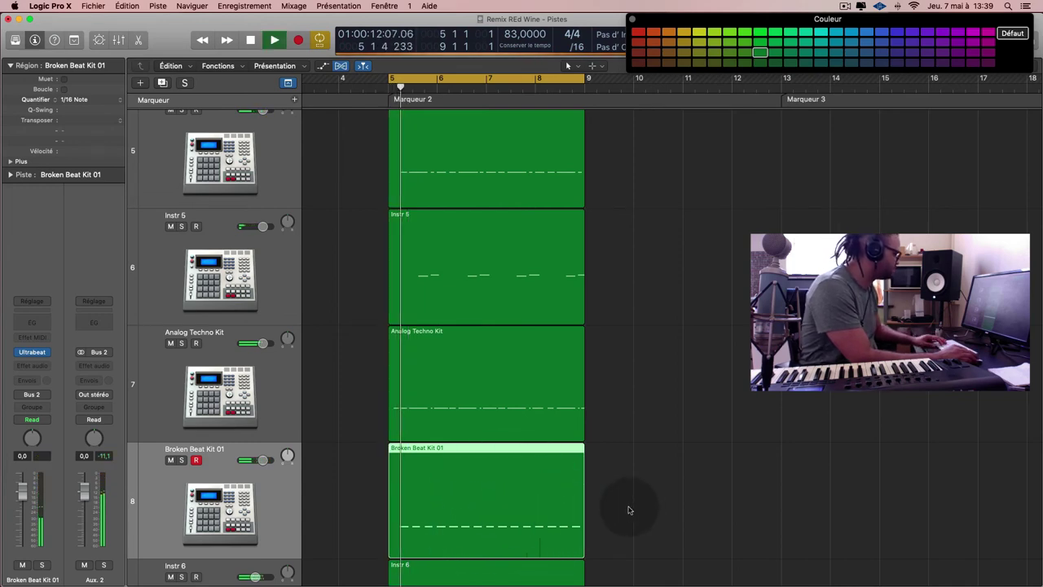
# - Duplicate the Broken Beat Kit 01 track and close the original's Ultrabeat window
pyautogui.keyDown('ctrl'); pyautogui.keyDown('alt'); pyautogui.click(706, 519); pyautogui.keyUp('alt'); pyautogui.keyUp('ctrl')
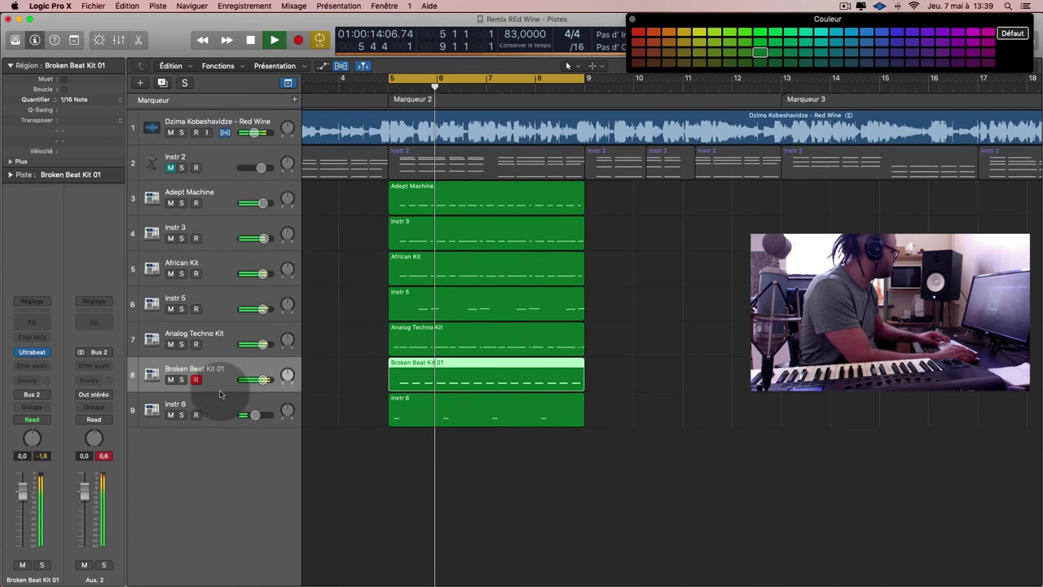
pyautogui.click(224, 379)
pyautogui.click(32, 351)
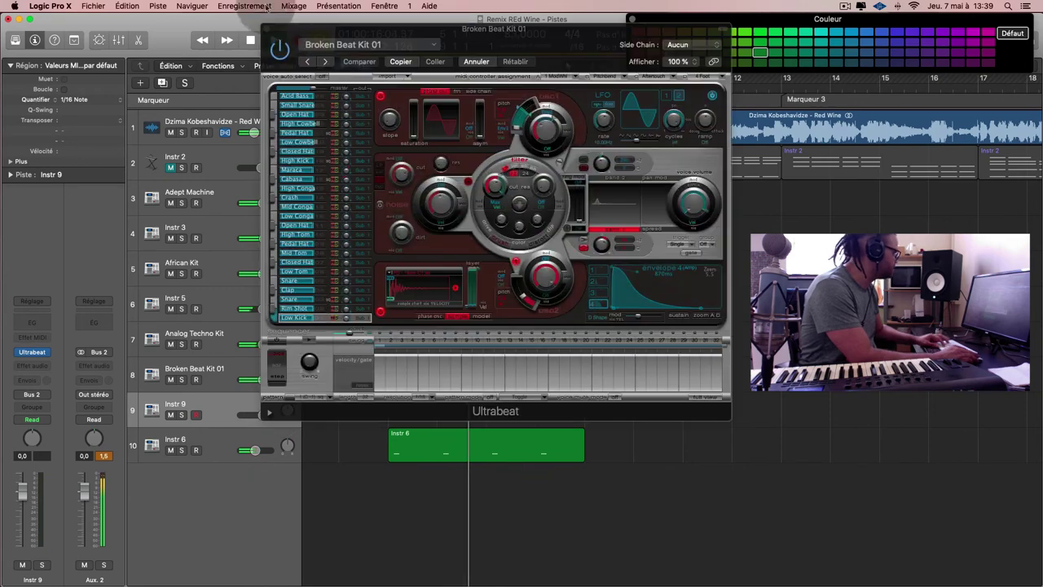
pyautogui.click(267, 30)
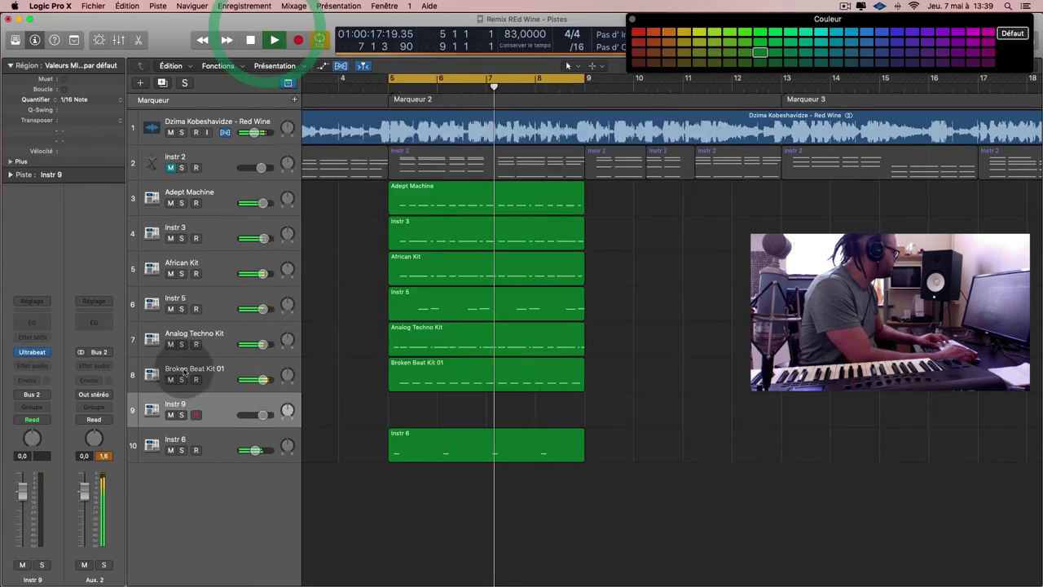
# - Open Ultrabeat on the Instr 9 track and link its window to the track selection
pyautogui.click(63, 356)
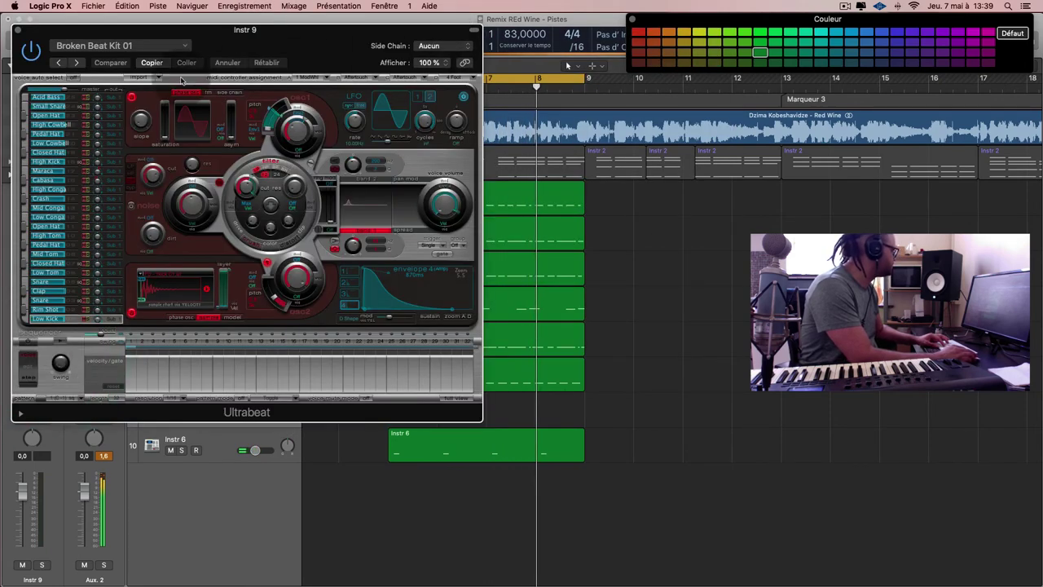
pyautogui.click(465, 62)
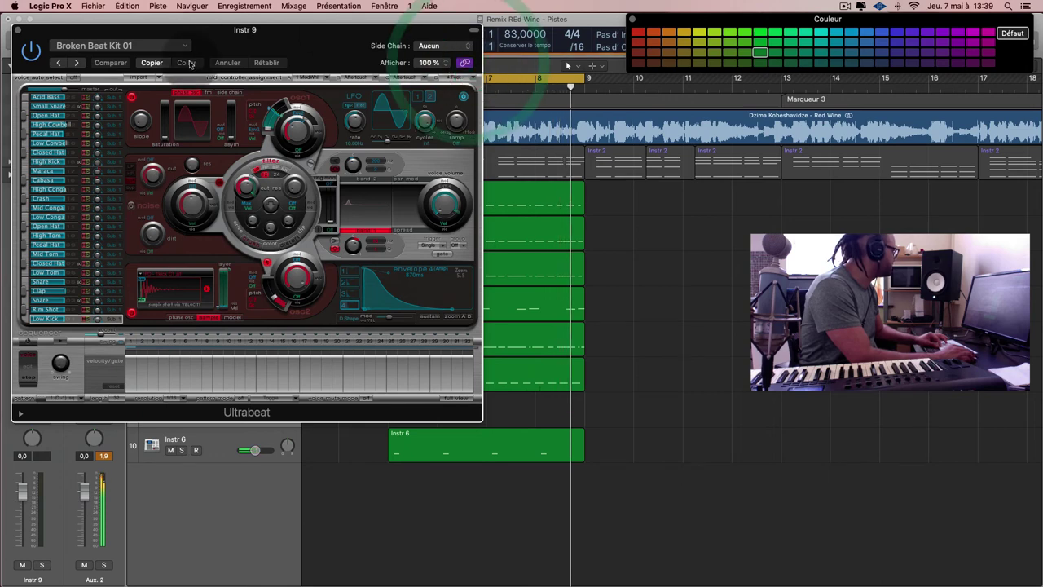
pyautogui.moveTo(456, 49); pyautogui.dragTo(813, 92)
pyautogui.click(823, 107)
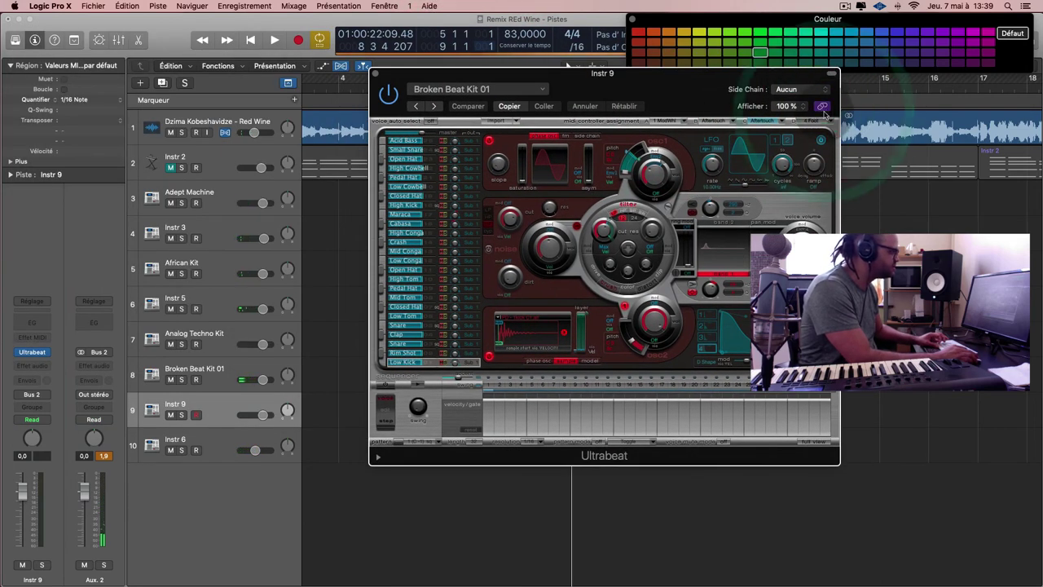
# - Select tracks 8, 7 and 6 in turn and return to 8 to view their Ultrabeat kits in the linked window
pyautogui.click(261, 368)
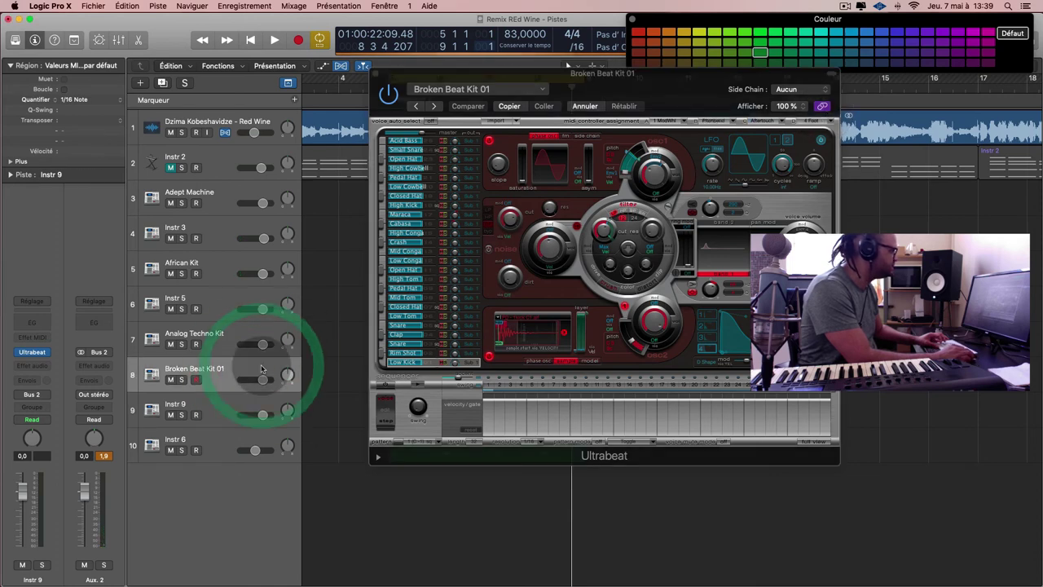
pyautogui.click(233, 332)
pyautogui.click(229, 298)
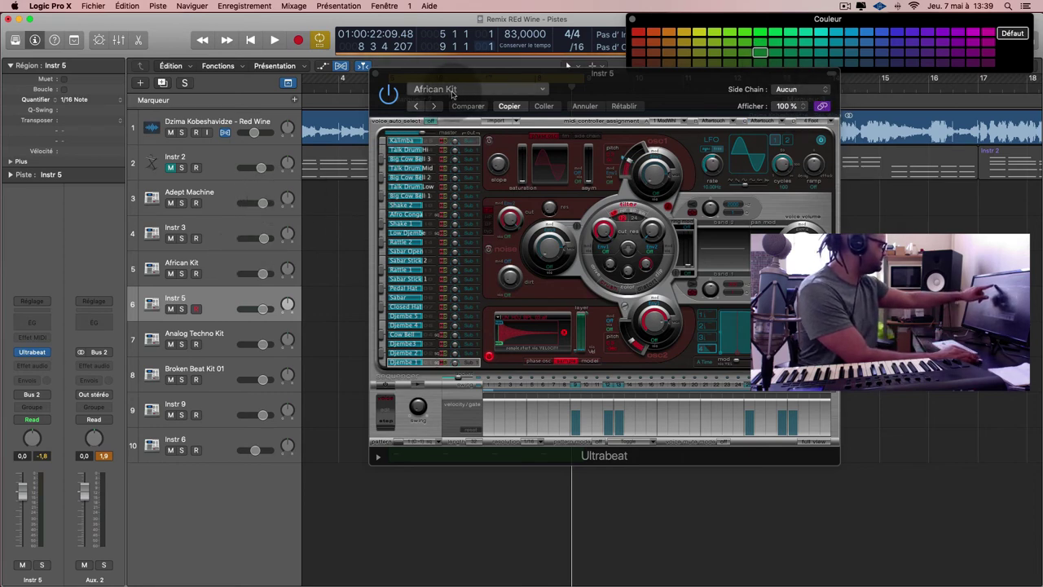
pyautogui.click(220, 337)
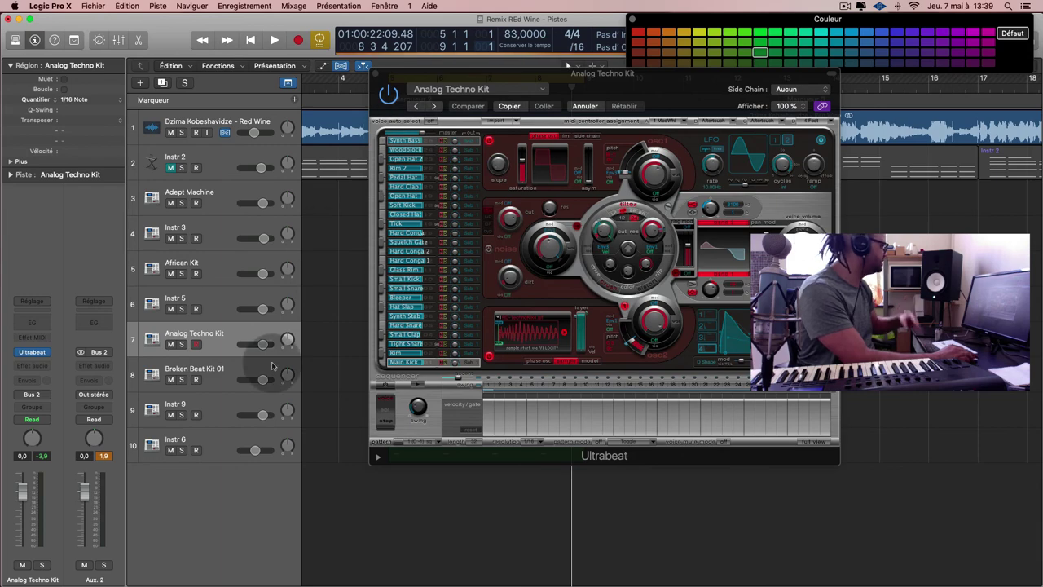
pyautogui.press('Down')
pyautogui.moveTo(569, 89); pyautogui.dragTo(813, 88)
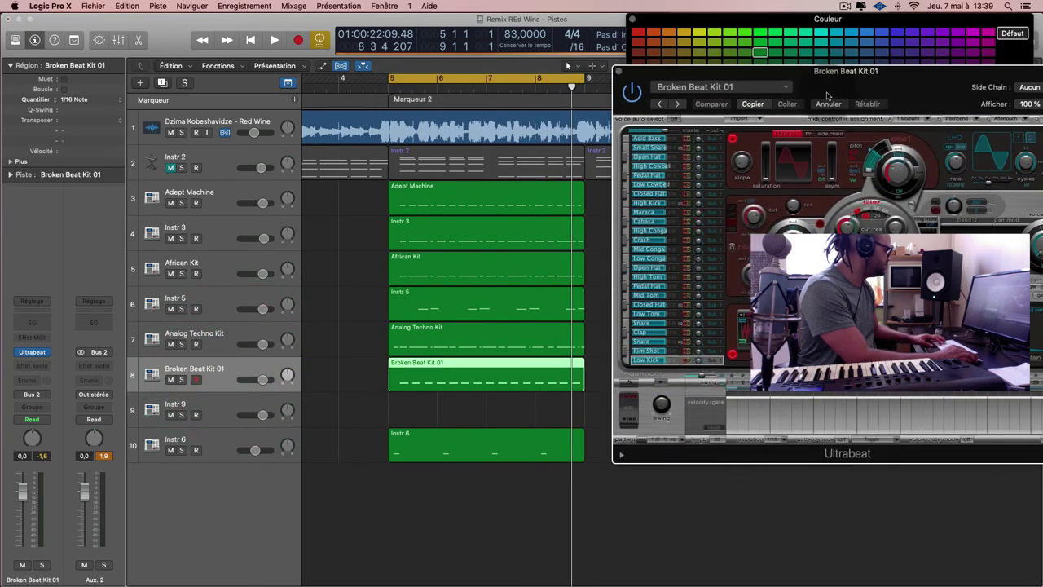
# - Rehearse and record a Broken Beat Kit 01 percussion part on the Instr 9 track over the bar 5 to 9 loop
pyautogui.click(224, 399)
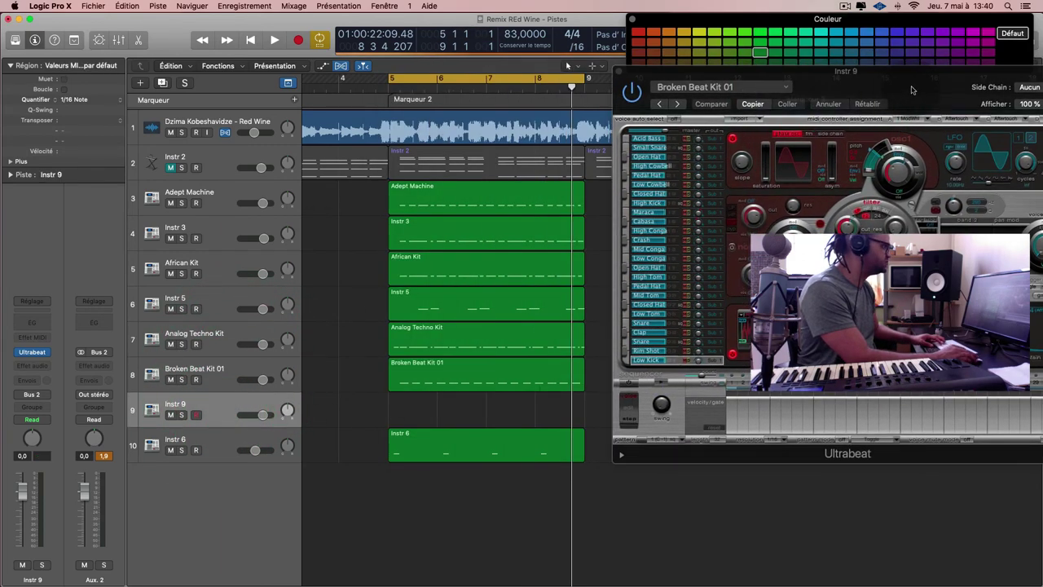
pyautogui.moveTo(912, 90); pyautogui.dragTo(666, 70)
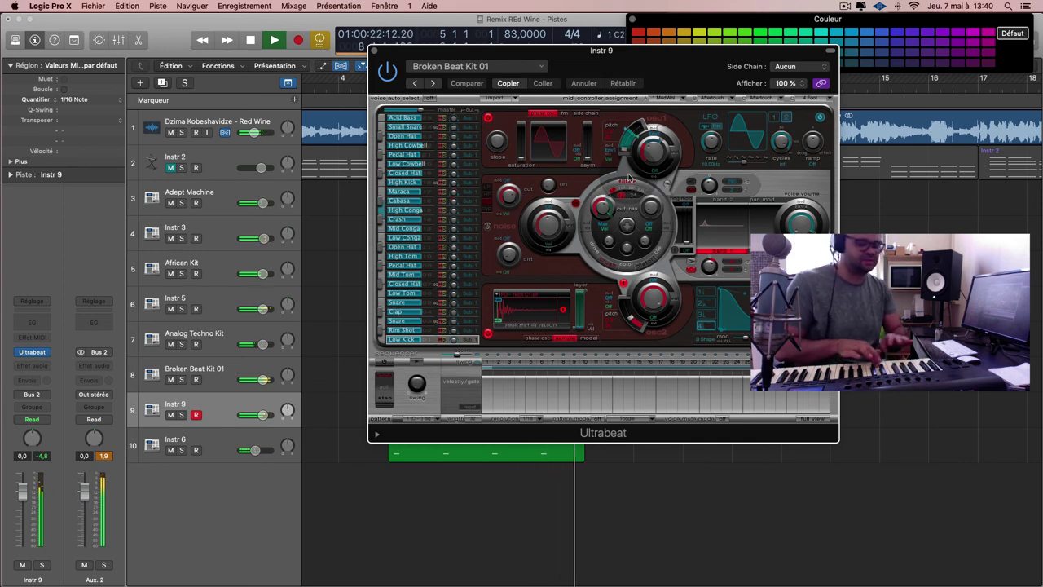
pyautogui.press('r')
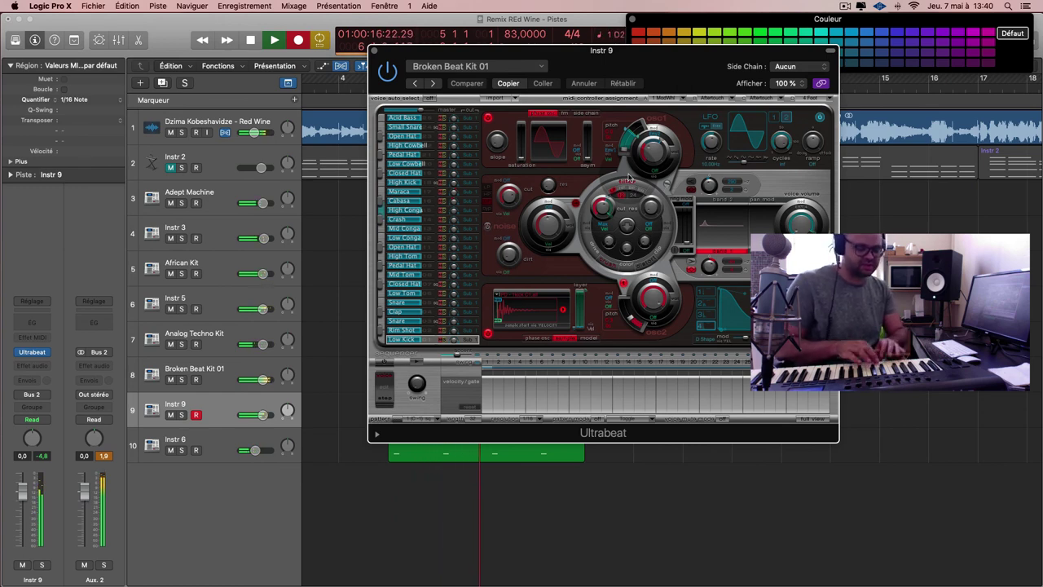
pyautogui.press('v')
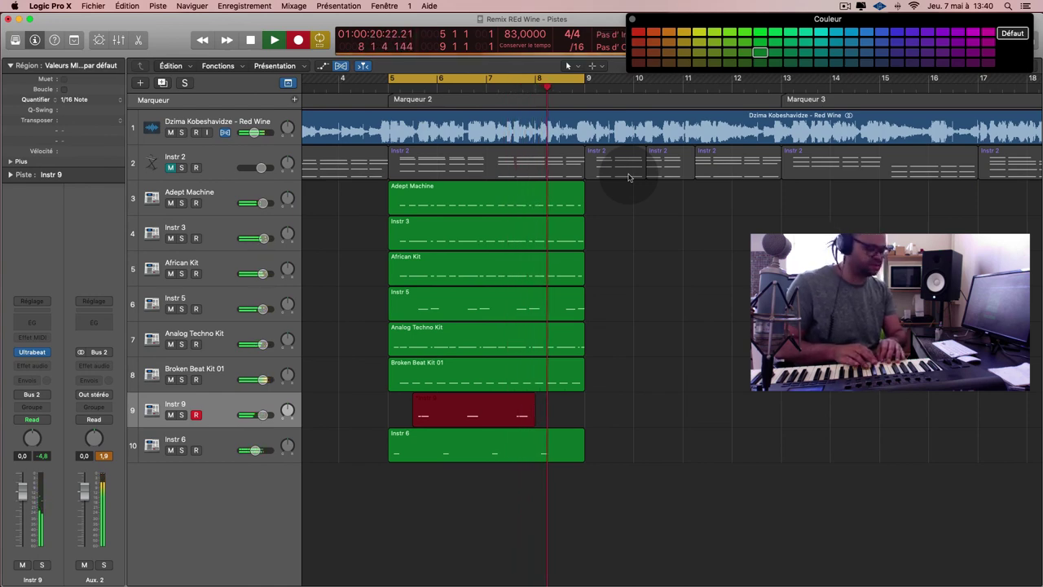
pyautogui.press('space')
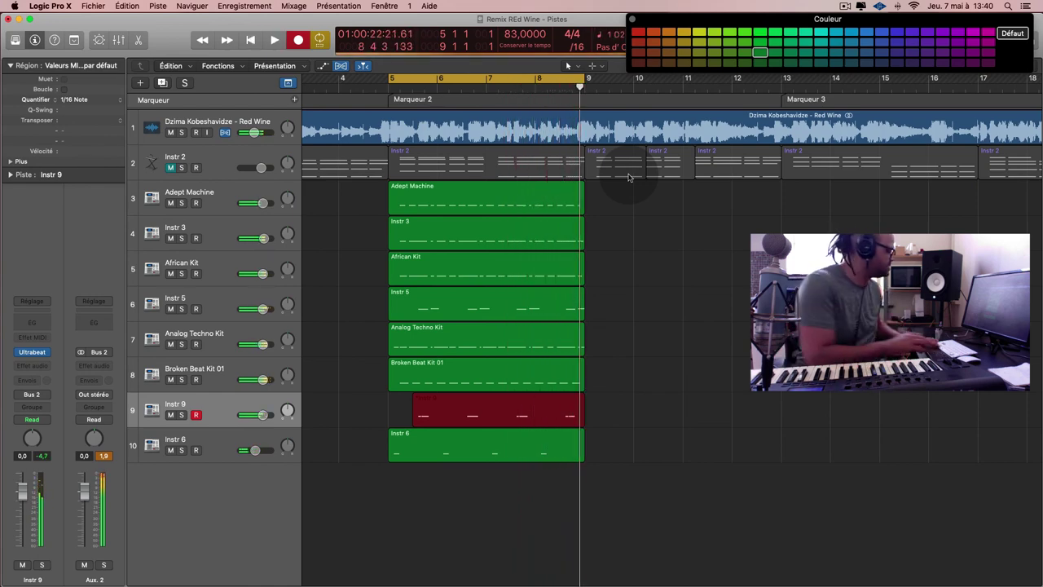
# - Replace the Instr 9 region's material from bar 7 onward with one copy of its first two bars, then play the loop
pyautogui.click(493, 413)
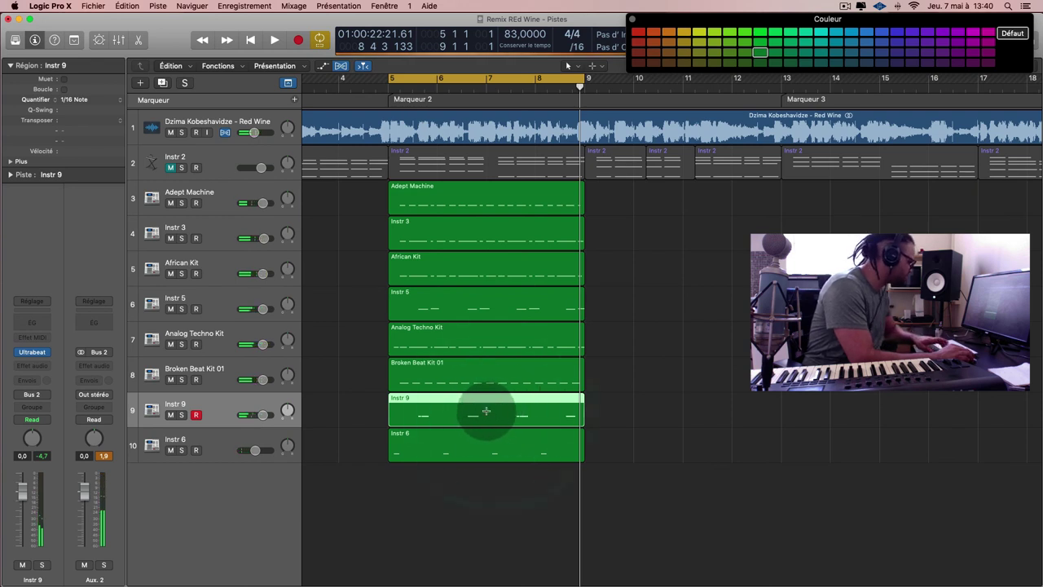
pyautogui.moveTo(490, 409); pyautogui.dragTo(614, 413)
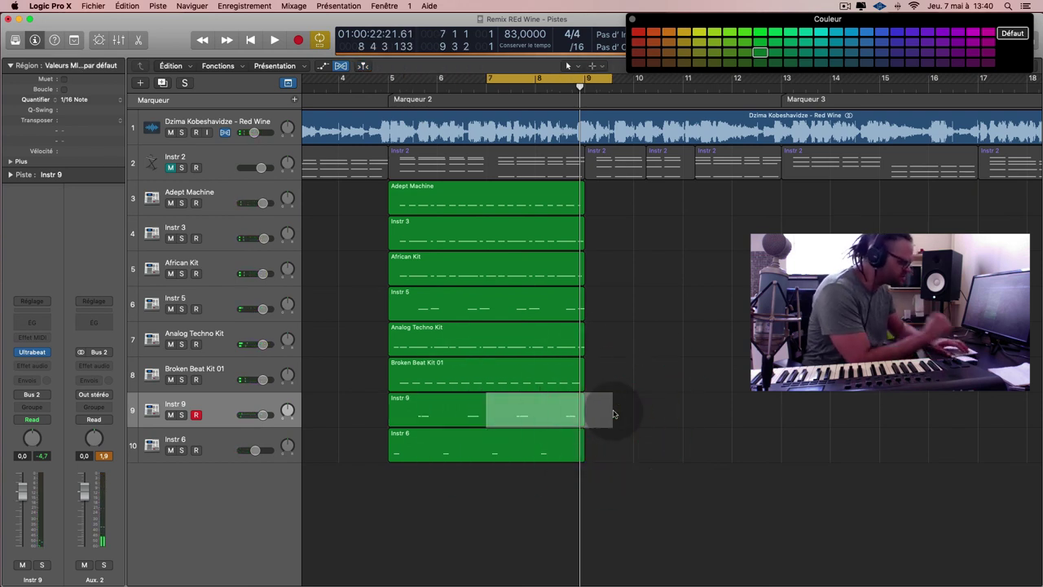
pyautogui.press('Delete')
pyautogui.click(465, 412)
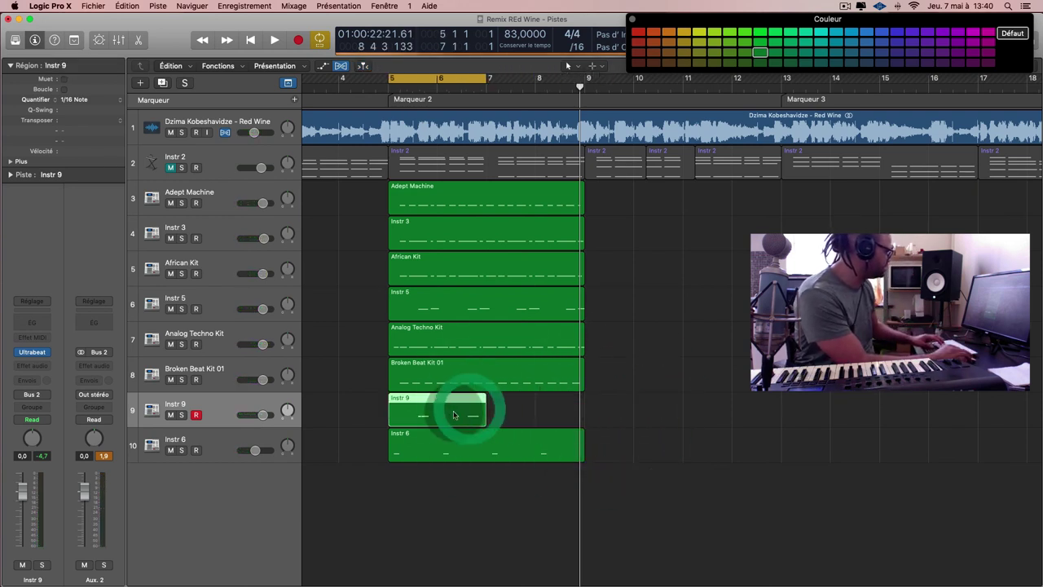
pyautogui.press('super+r')
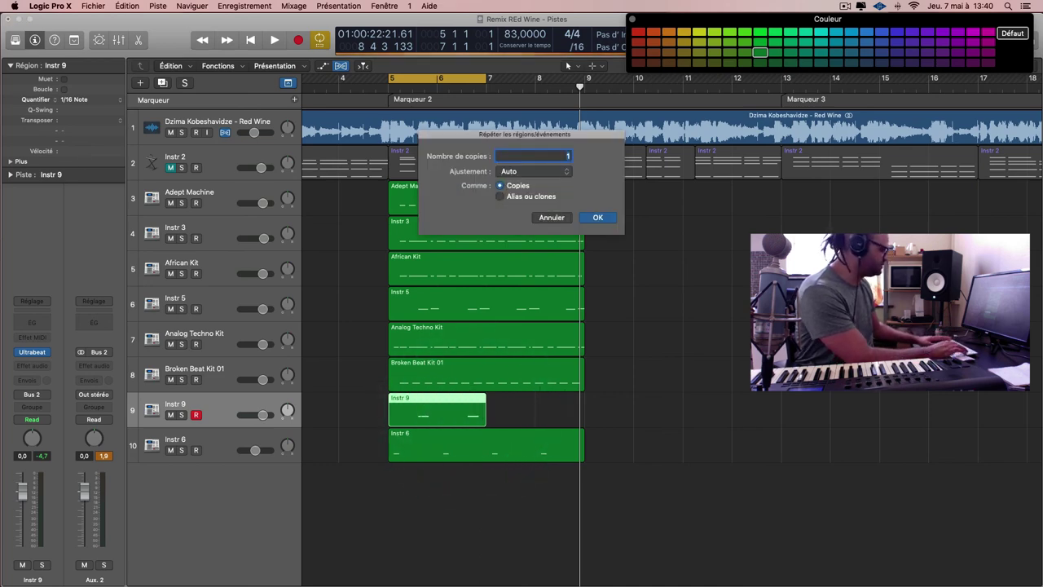
pyautogui.press('Return')
pyautogui.press('space')
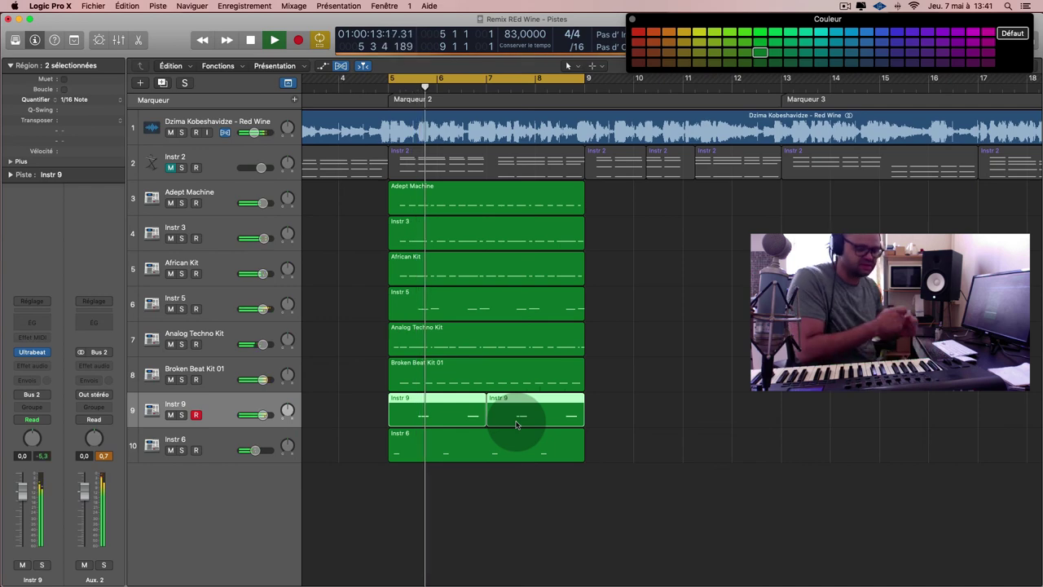
# - Duplicate the Instr 9 track and close the open Ultrabeat window
pyautogui.press('super+d')
pyautogui.doubleClick(516, 423)
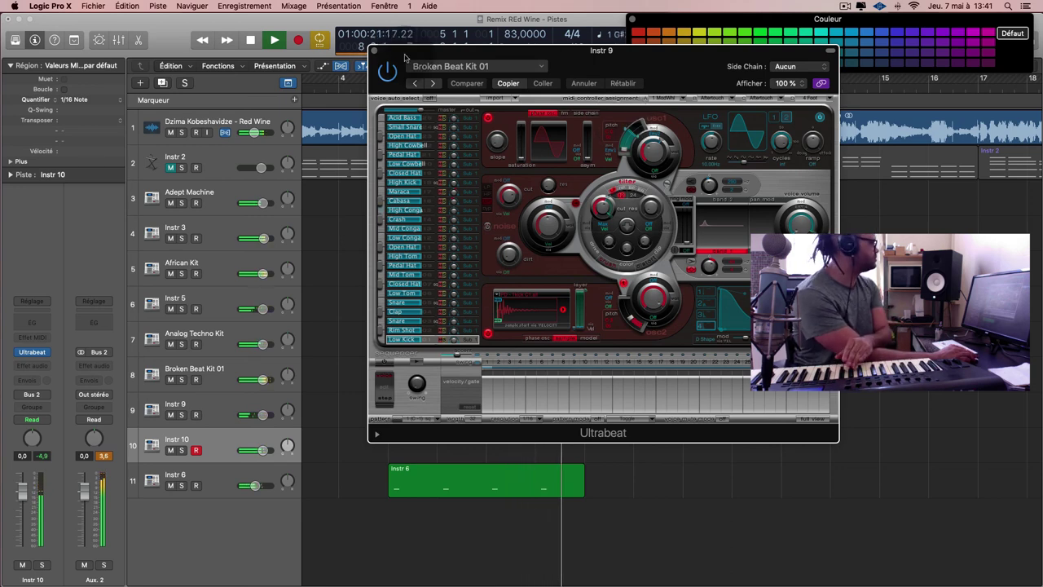
pyautogui.click(374, 51)
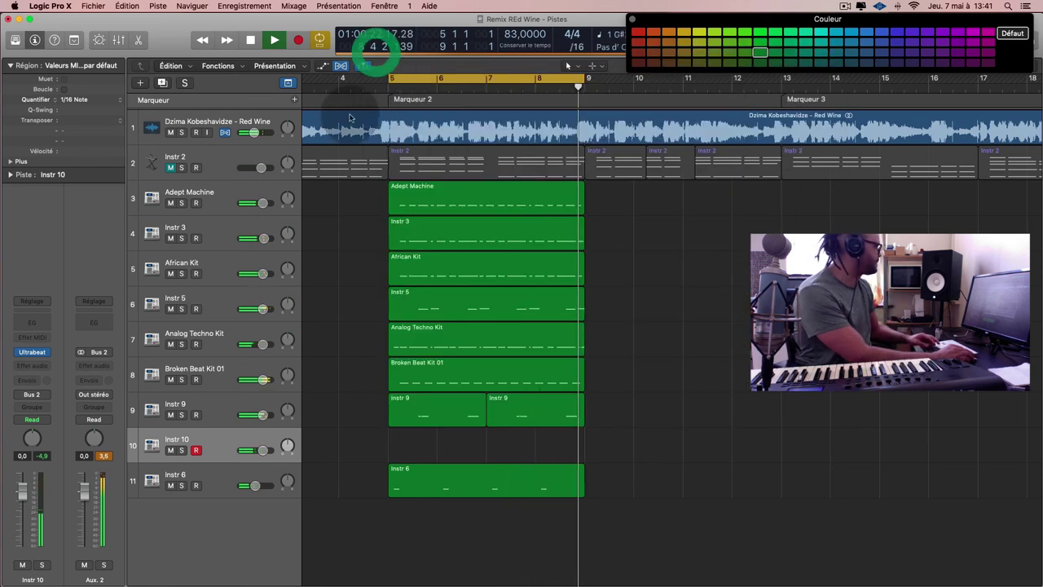
# - Mute the Red Wine audio track, unmute Instr 2, and play the loop with all tracks reduced in height
pyautogui.click(170, 132)
pyautogui.click(171, 167)
pyautogui.press('space')
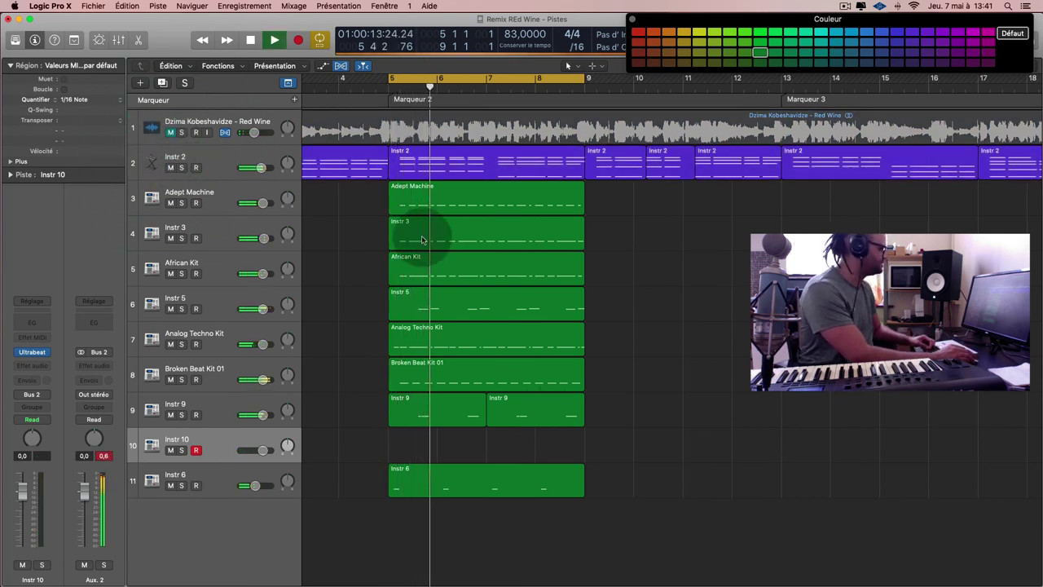
pyautogui.press('super+Up')
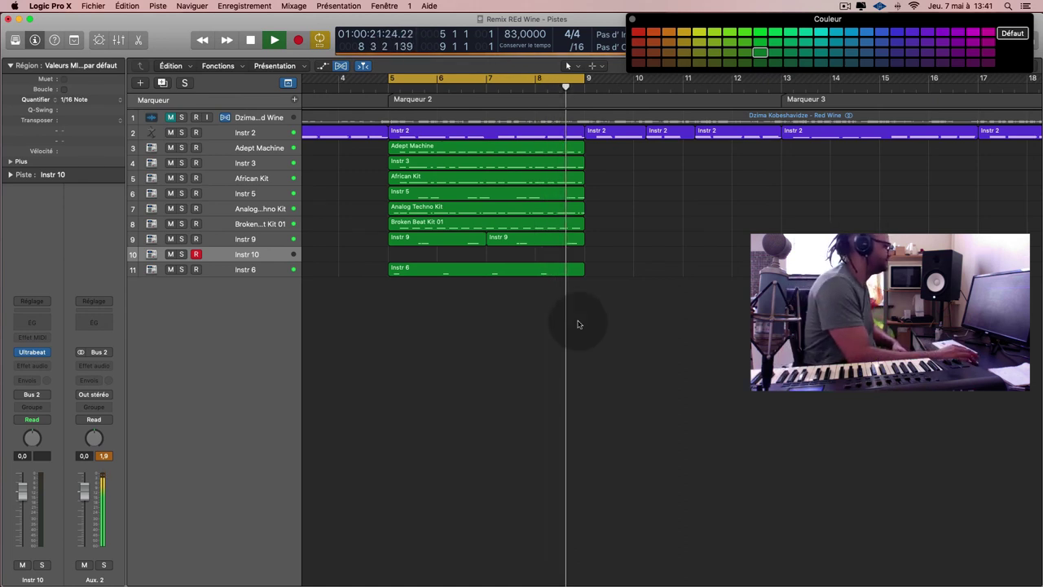
pyautogui.click(845, 6)
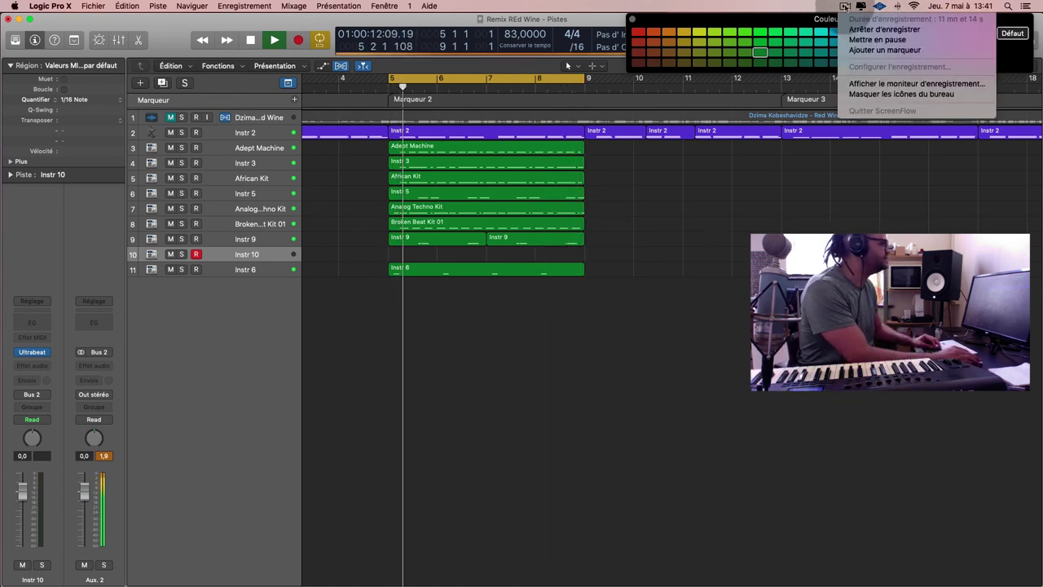